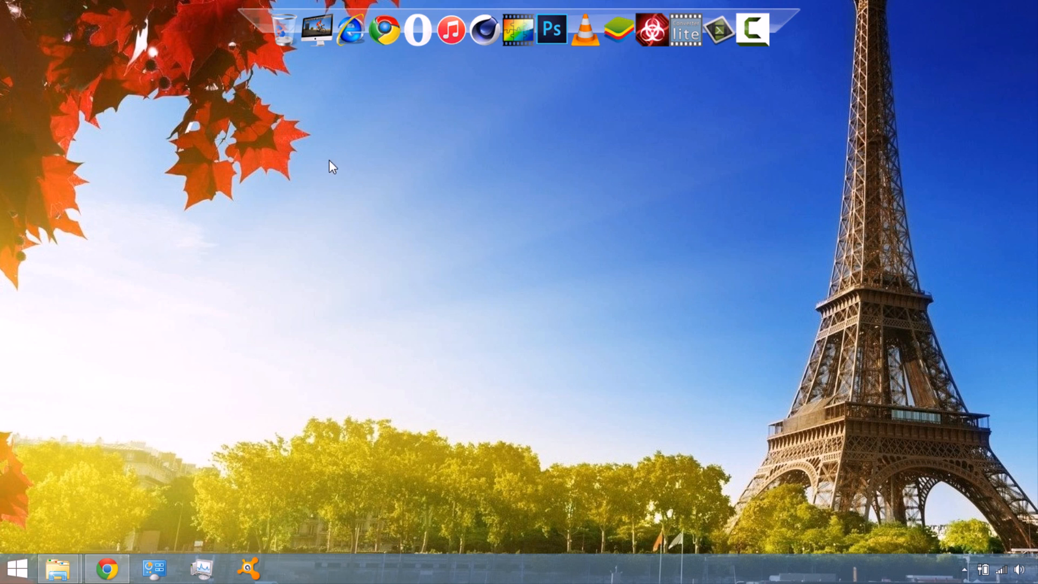
Launch iconsext from the iconsext (1) downloads folder and search C:\Windows\System32\imageres.dll for icons and cursors
click(114, 571)
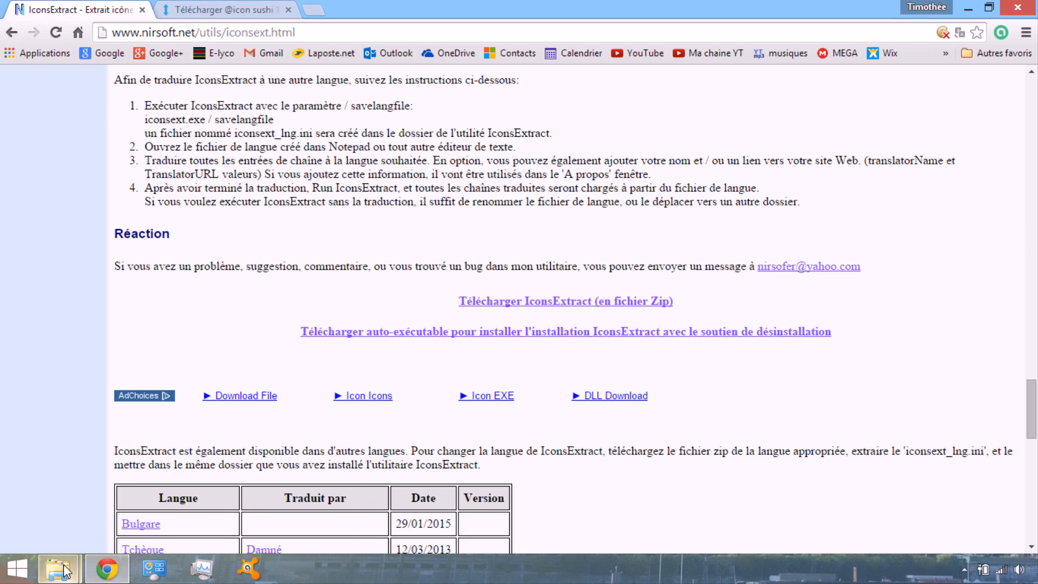
mouse_move(69, 554)
click(151, 472)
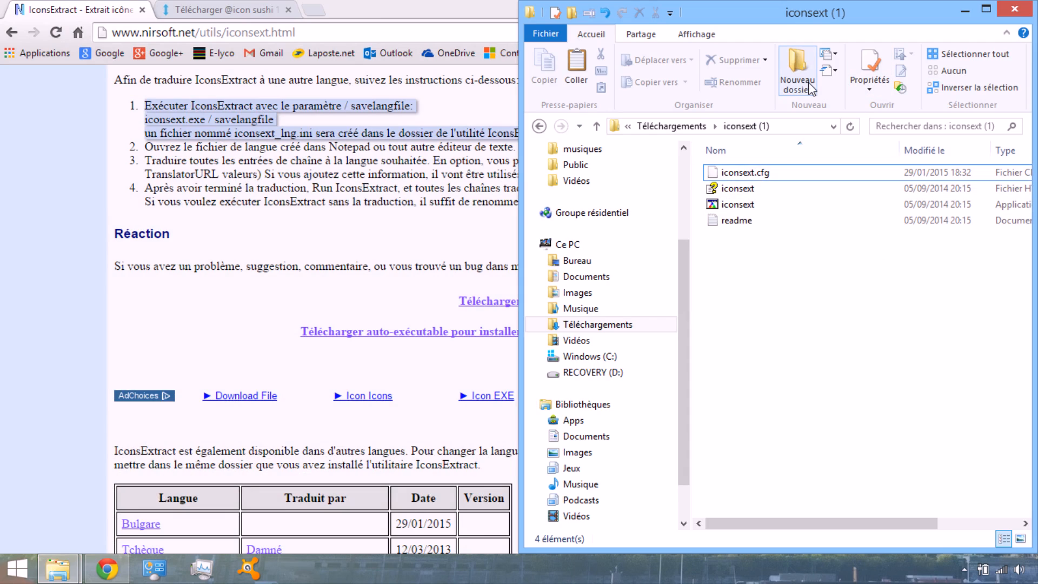
click(738, 208)
double_click(738, 205)
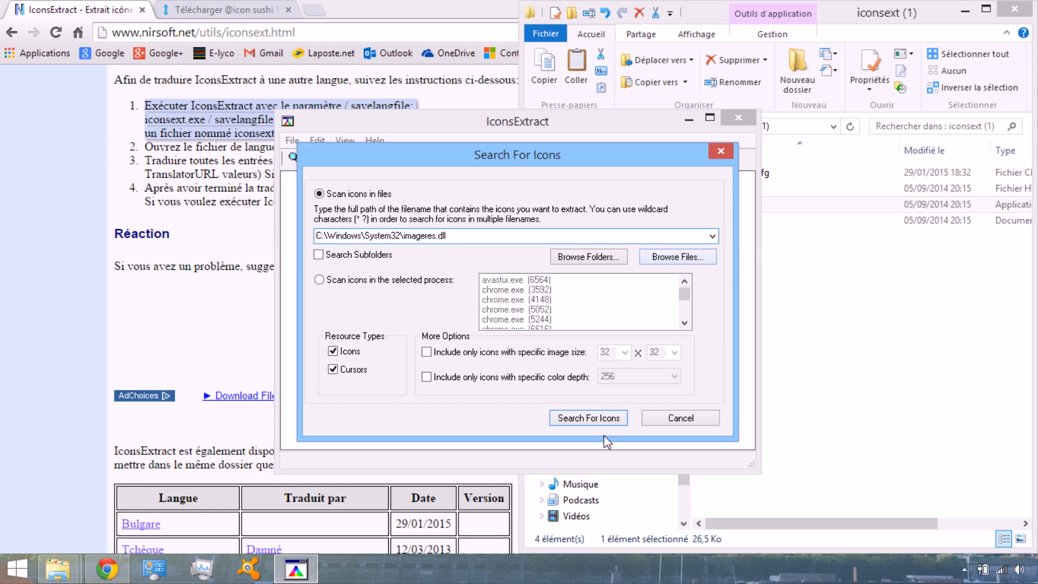
click(600, 420)
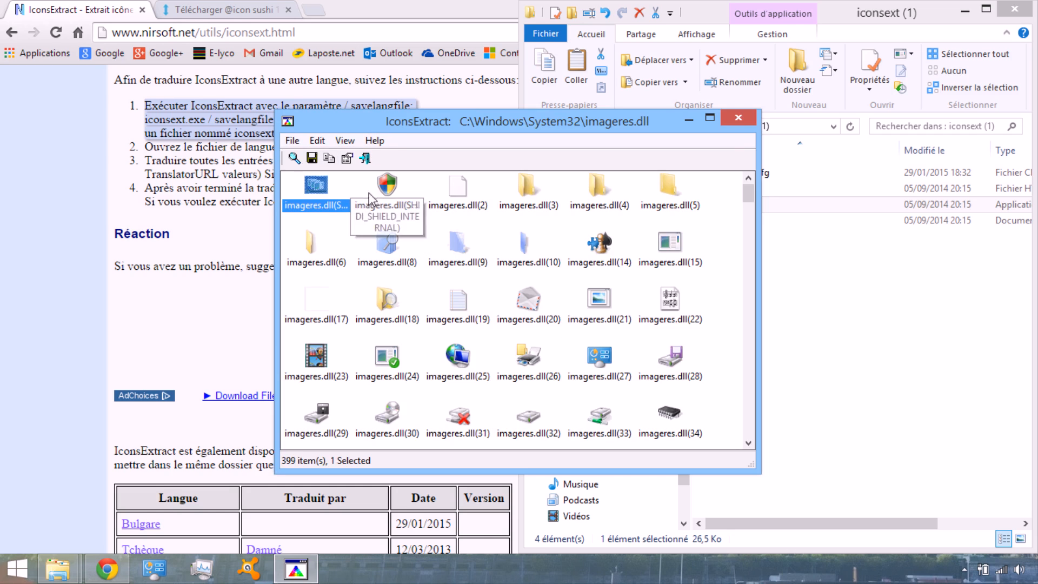
drag(750, 196, 715, 200)
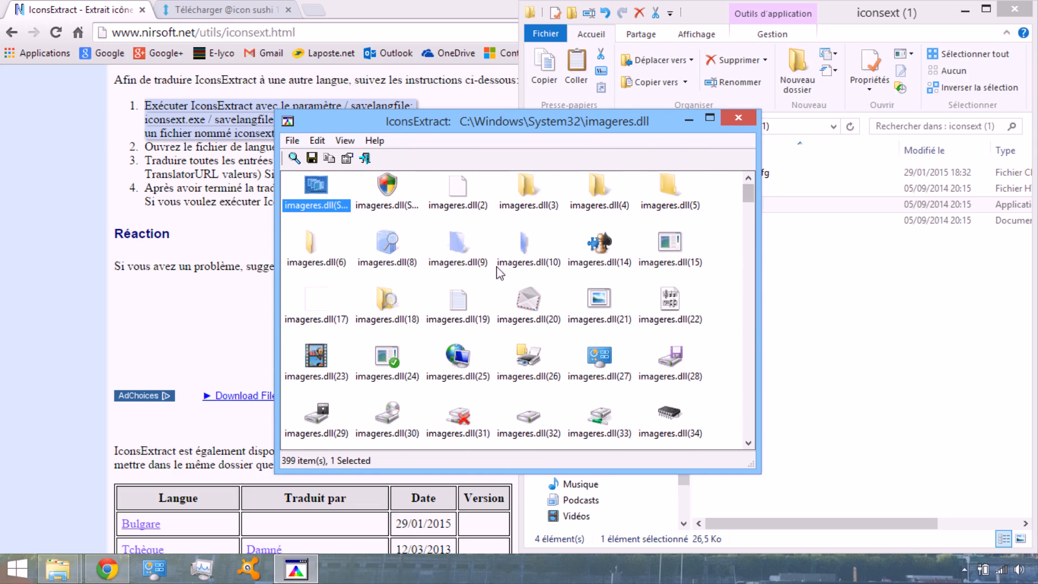
Select the shield icon together with imageres.dll icons 2, 3, 9 and 10
click(399, 187)
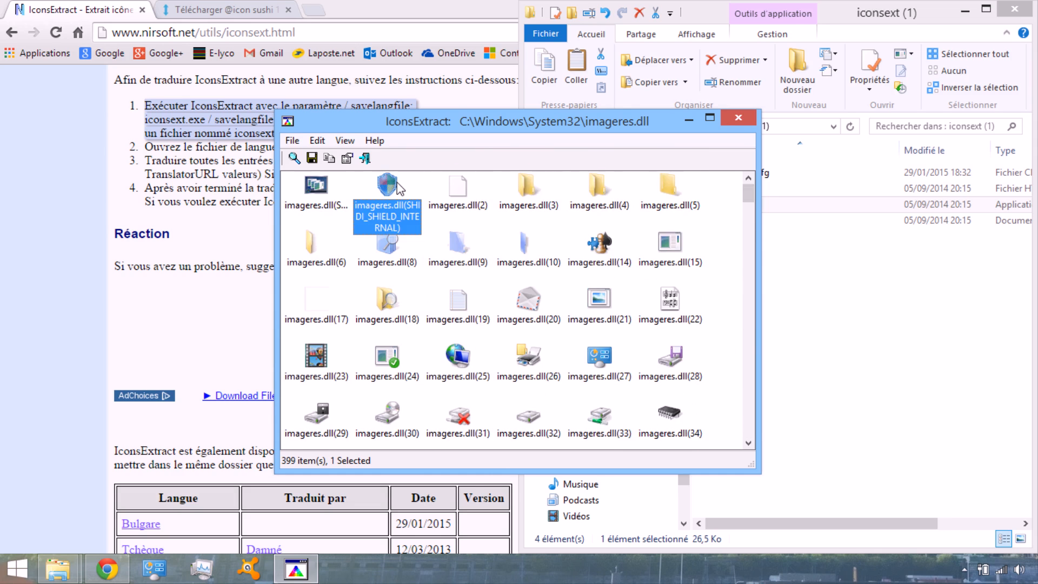
ctrl+click(450, 244)
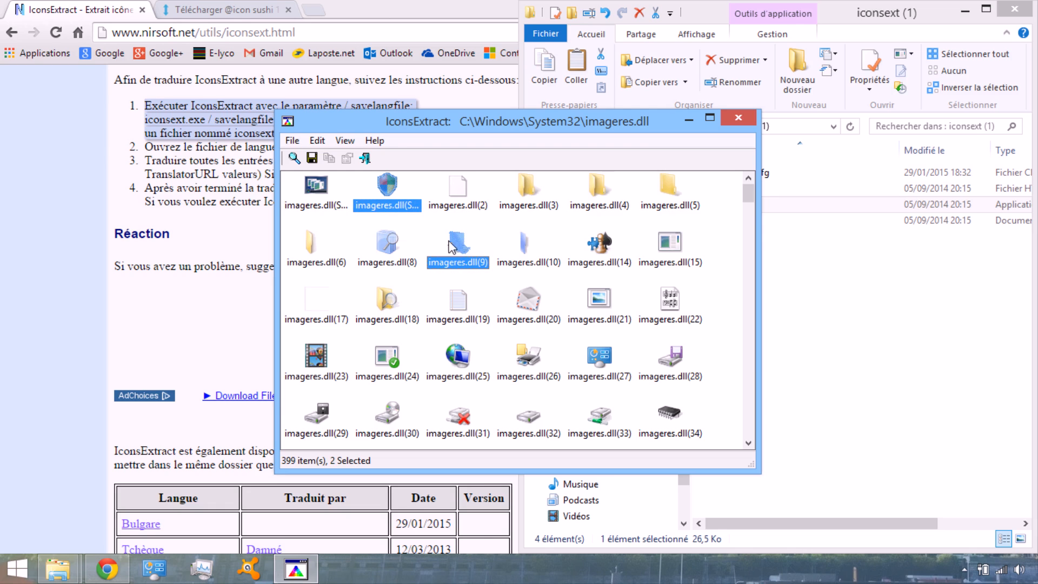
ctrl+click(516, 251)
ctrl+click(527, 191)
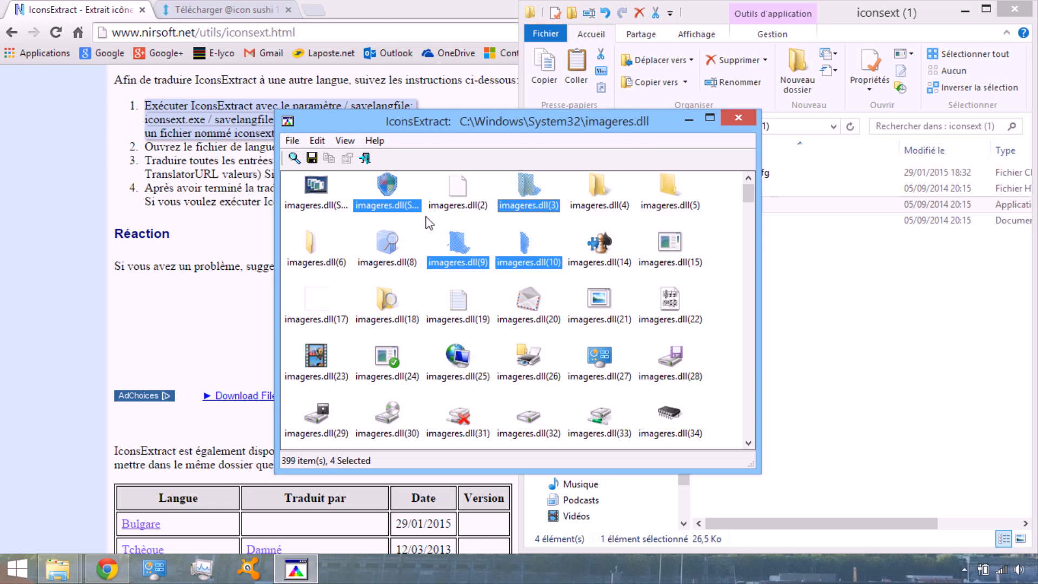
ctrl+click(453, 198)
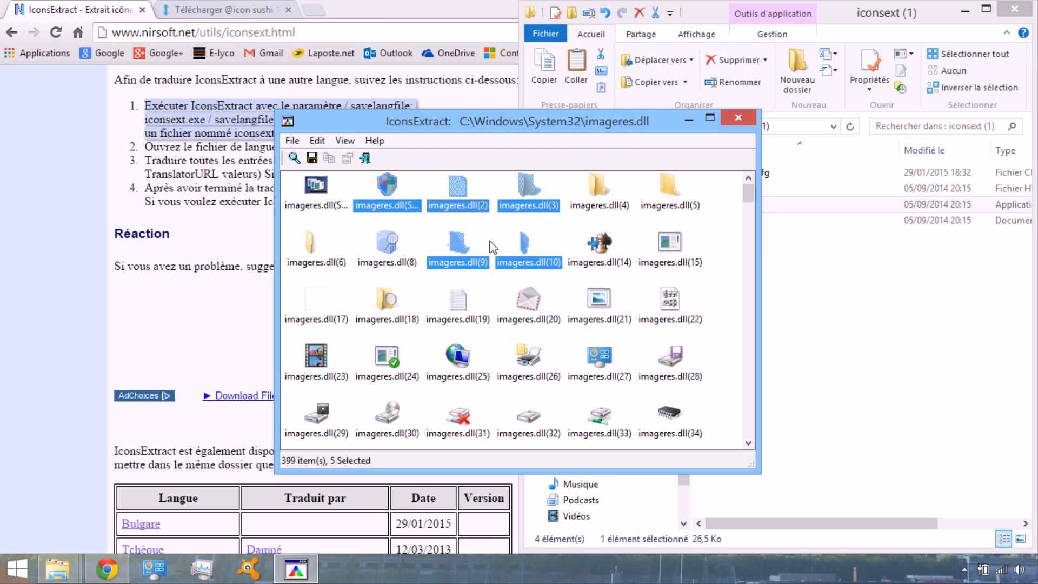
Select all the extracted icons and view the destination folder choices for saving them, cancelling without saving
click(317, 142)
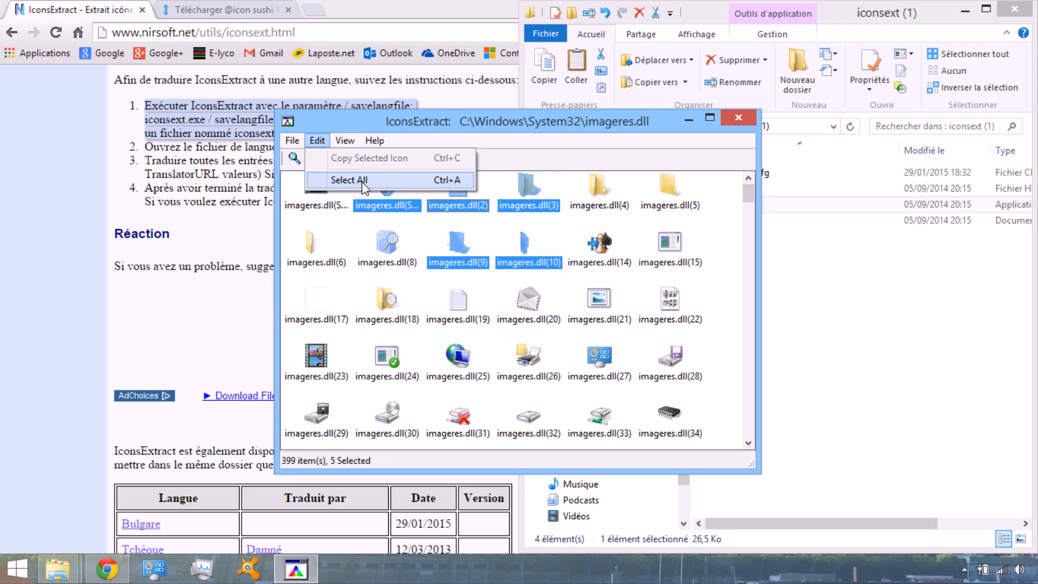
click(362, 181)
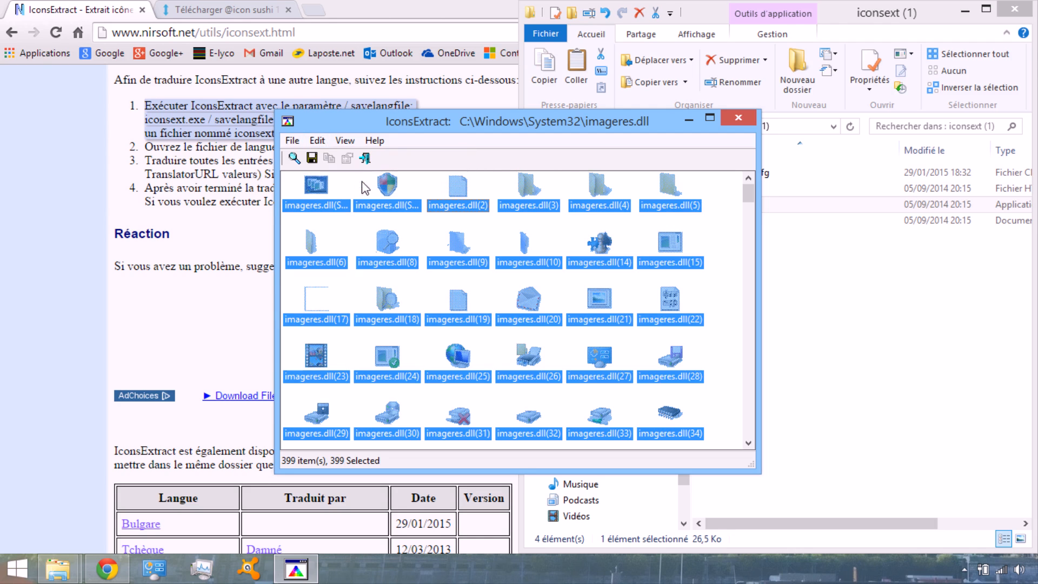
click(312, 159)
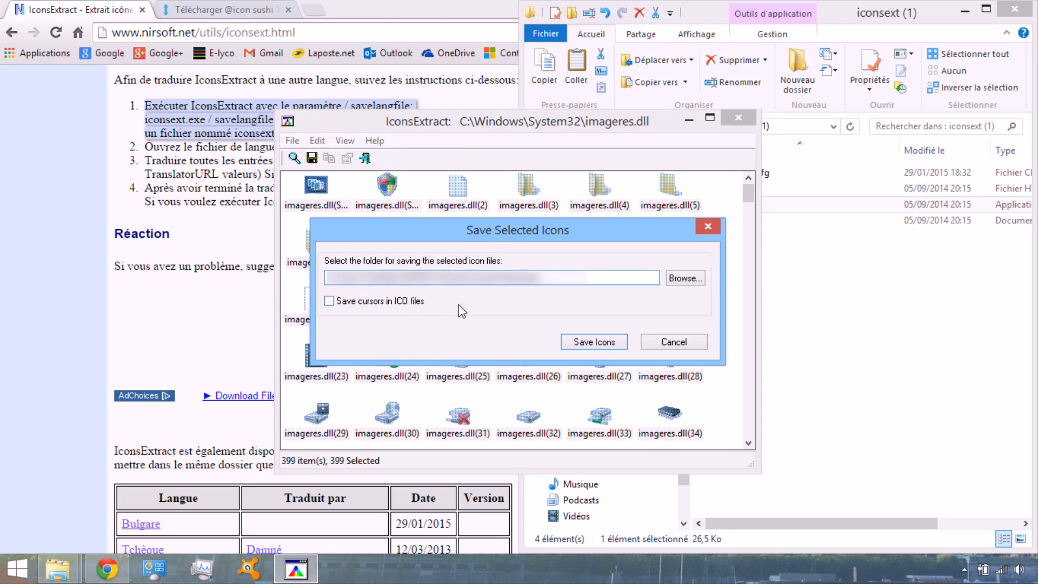
click(684, 279)
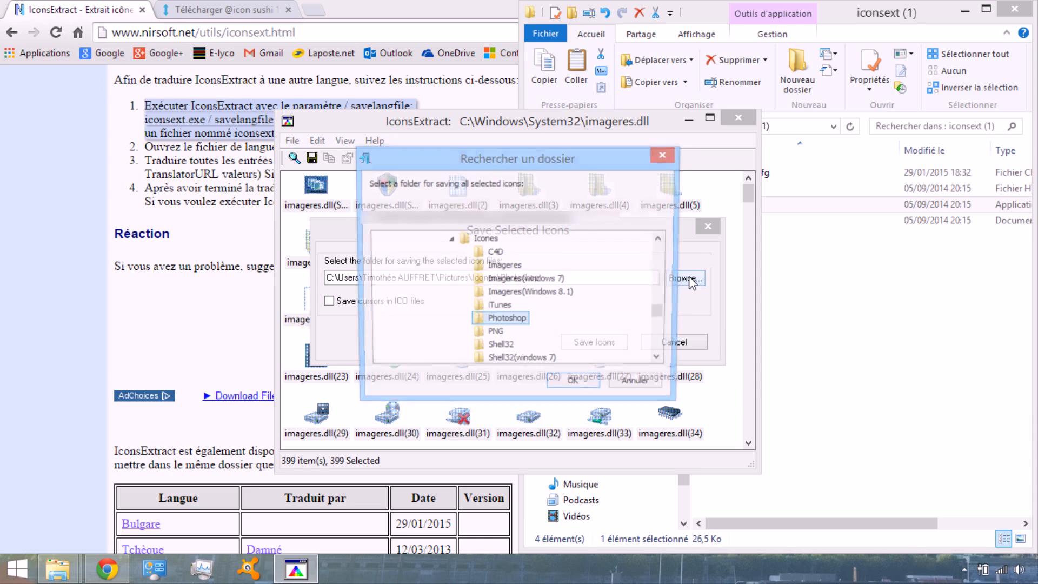
click(669, 154)
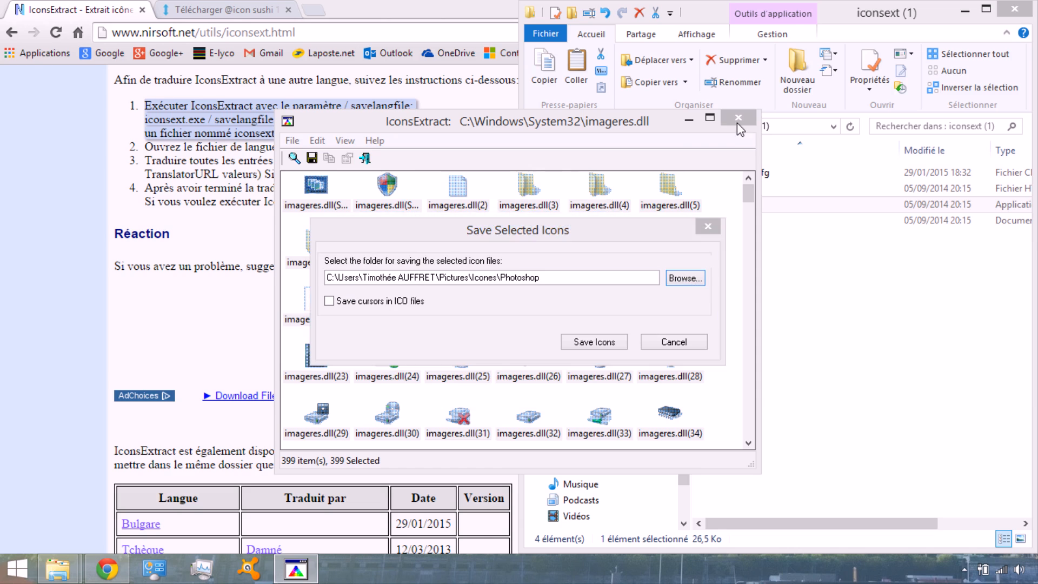
click(673, 343)
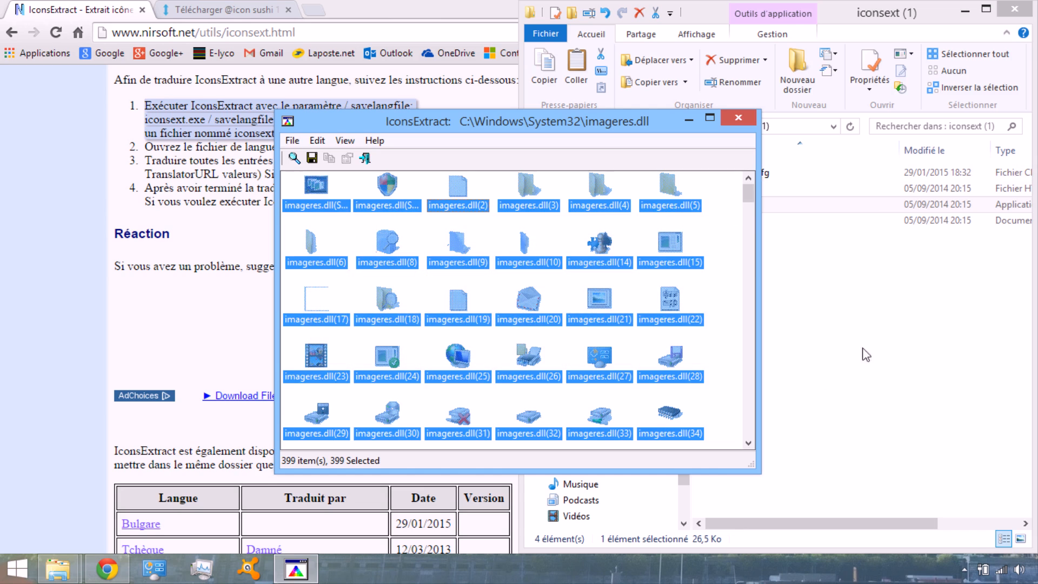
Switch to the Imageres(Windows 8.1) folder in File Explorer and look through the icon files already saved there
mouse_move(70, 574)
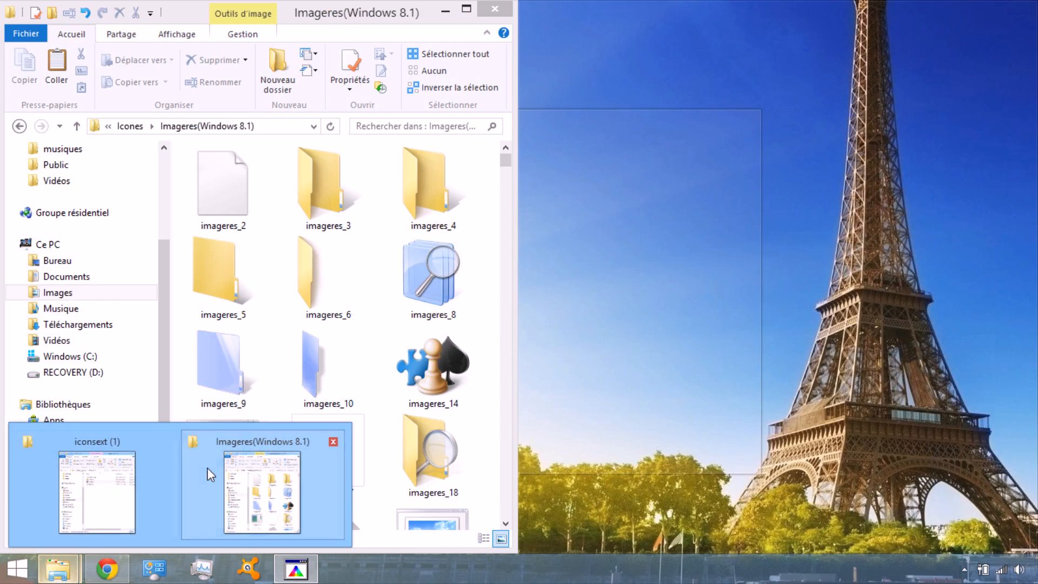
click(206, 468)
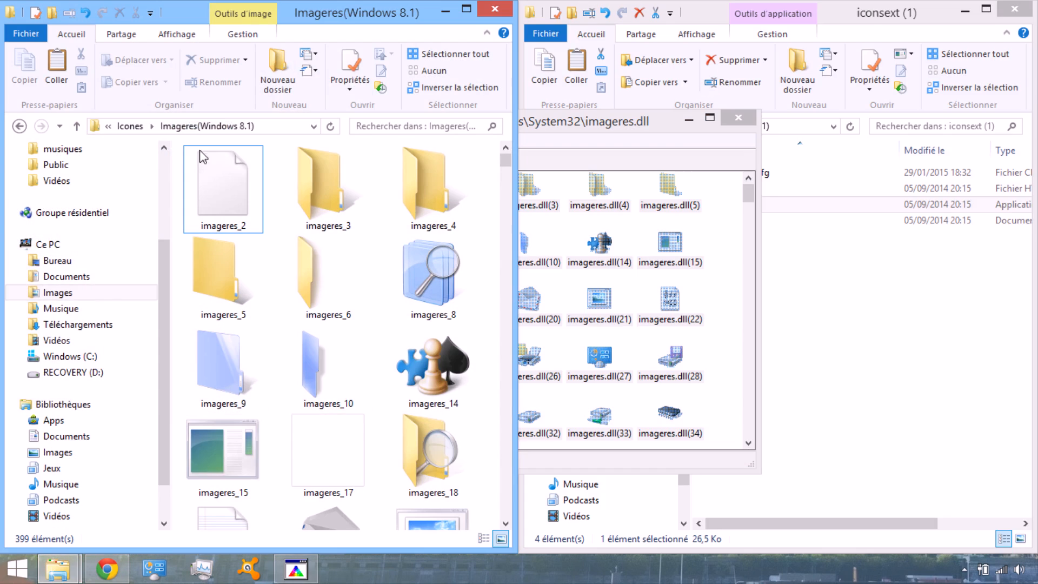
drag(508, 161, 507, 261)
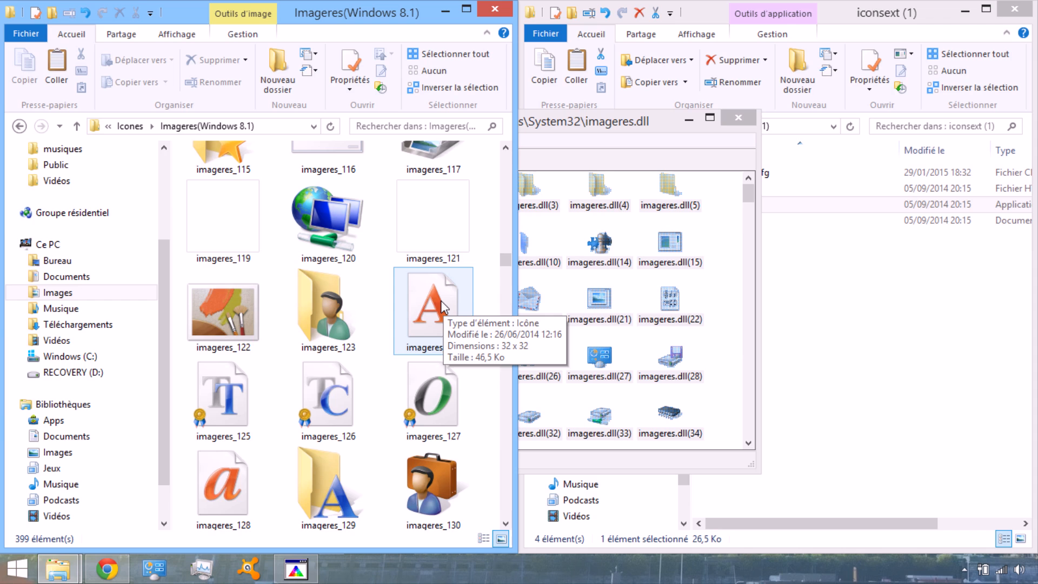
drag(505, 262, 505, 161)
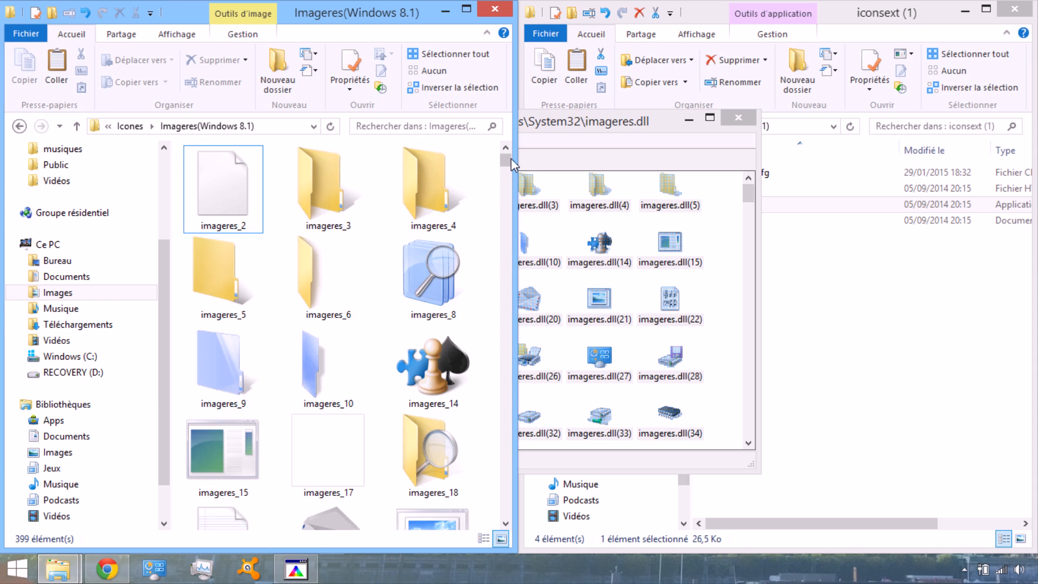
drag(506, 166, 505, 187)
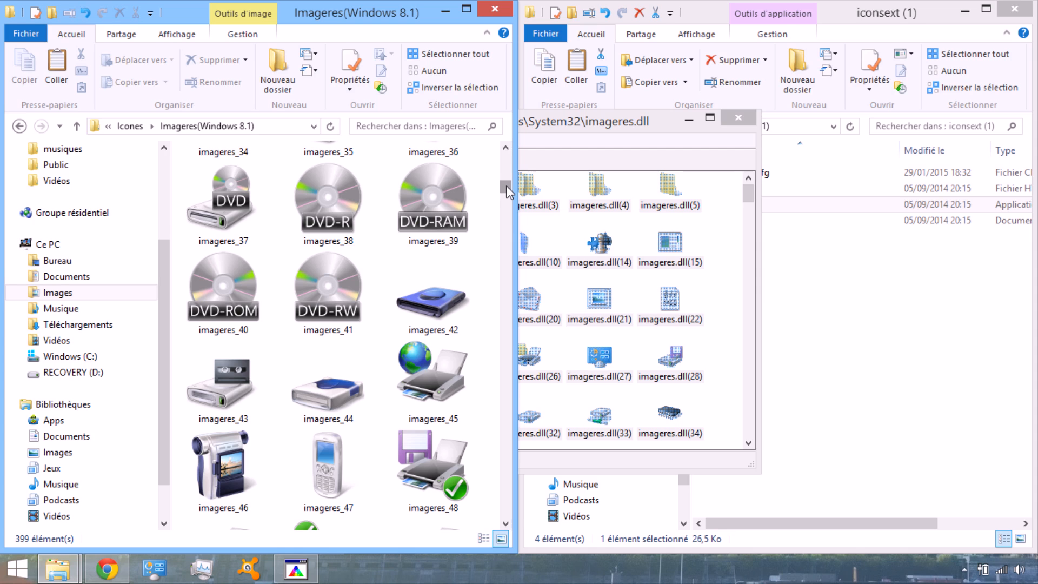
drag(508, 191, 503, 160)
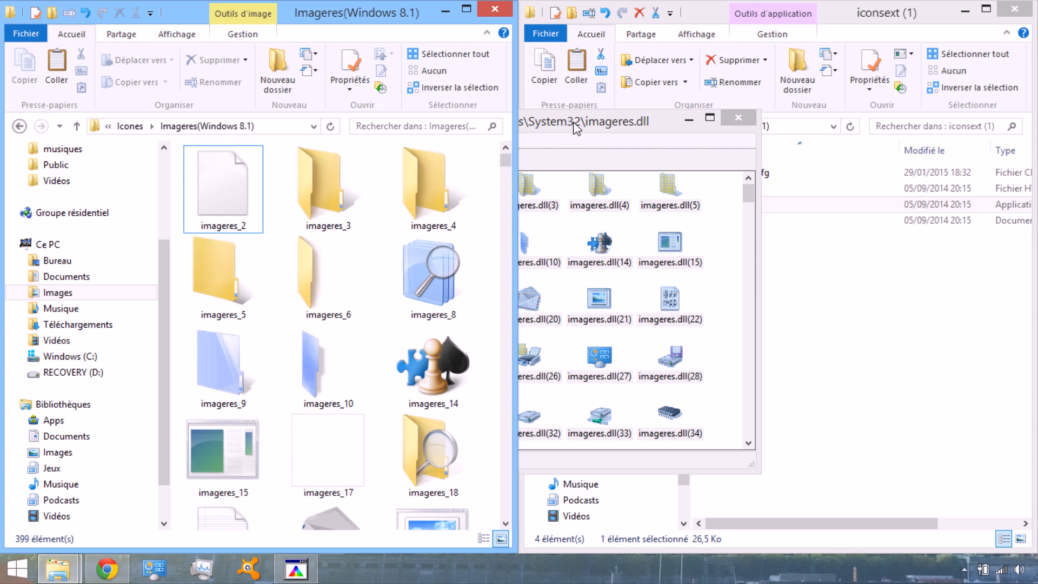
drag(573, 121, 820, 147)
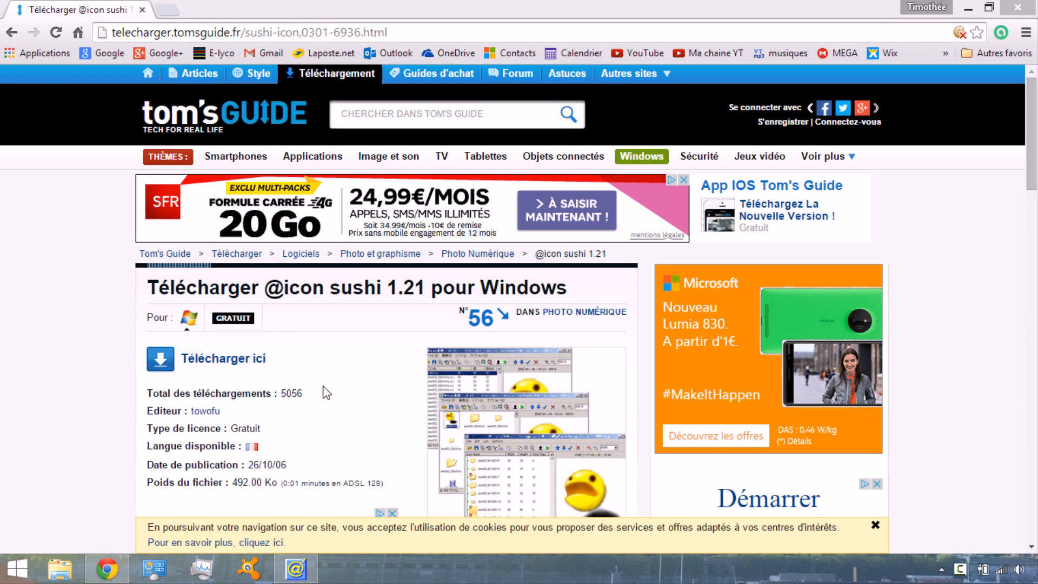
click(236, 358)
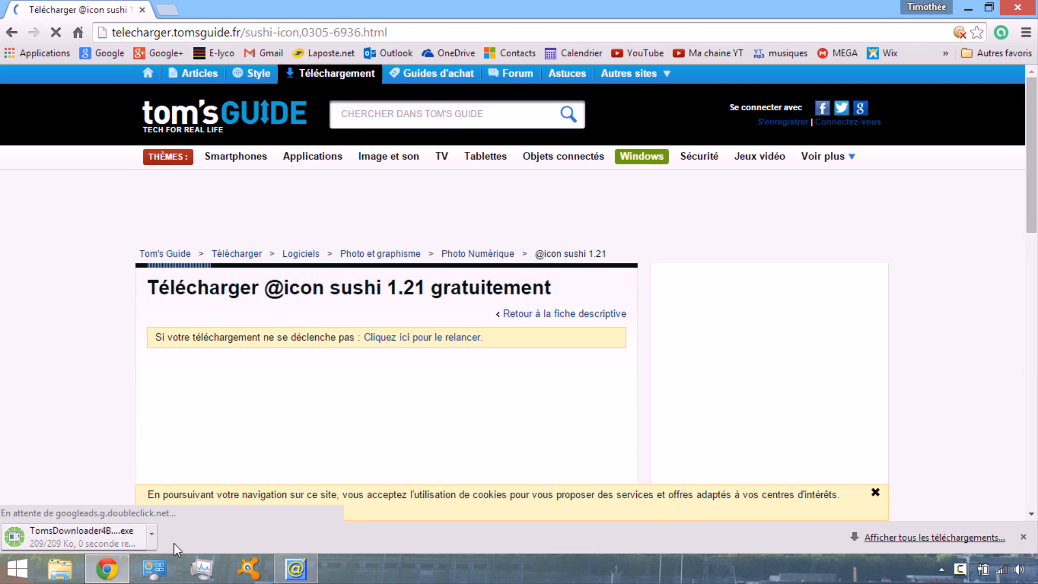
click(300, 576)
drag(722, 91, 520, 1)
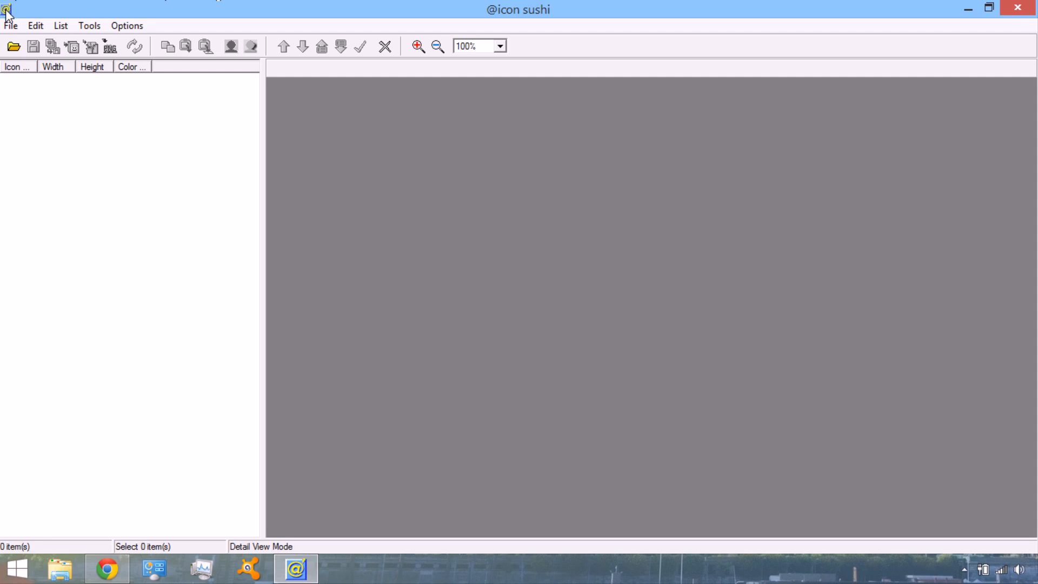
Start opening a source file and browse to the Program Files (x86) folder on the Windows (C:) drive
click(13, 48)
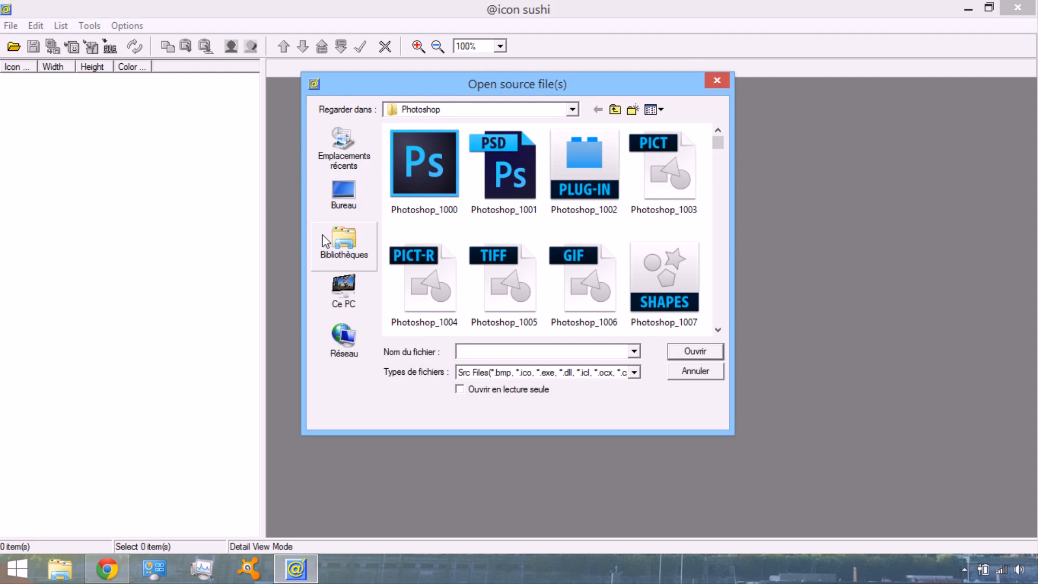
click(340, 246)
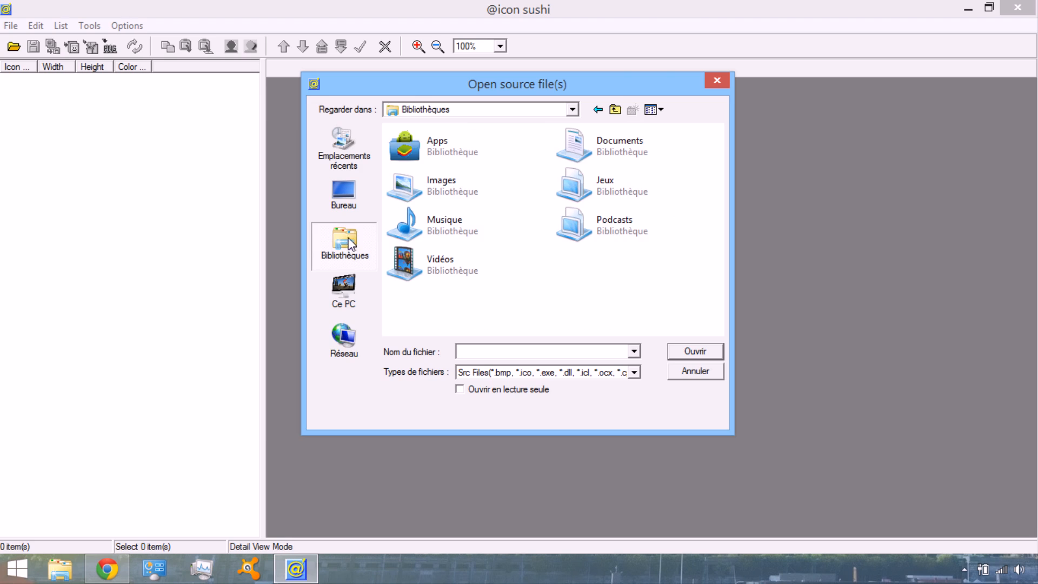
click(348, 284)
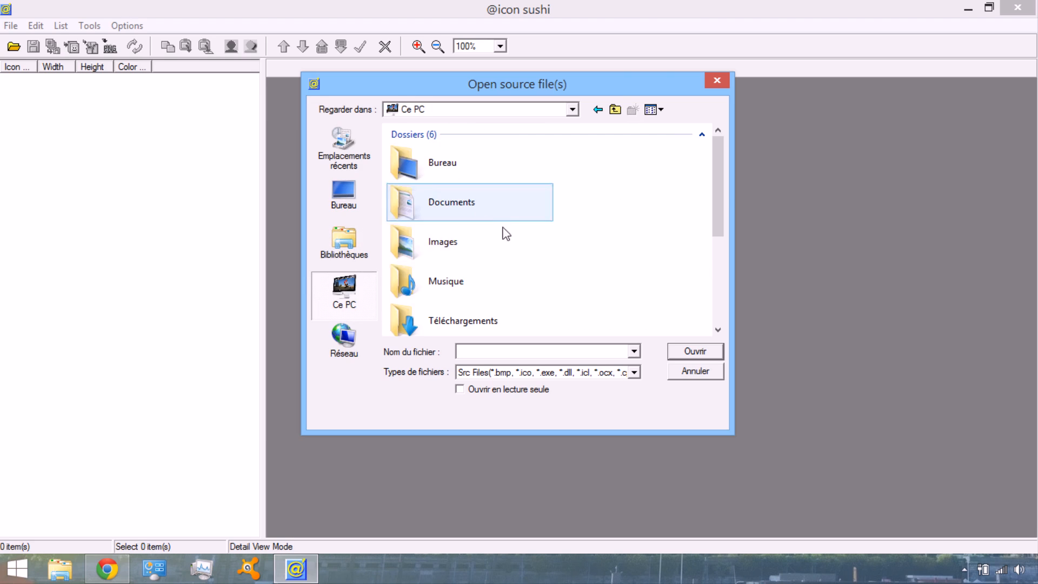
drag(721, 189, 701, 289)
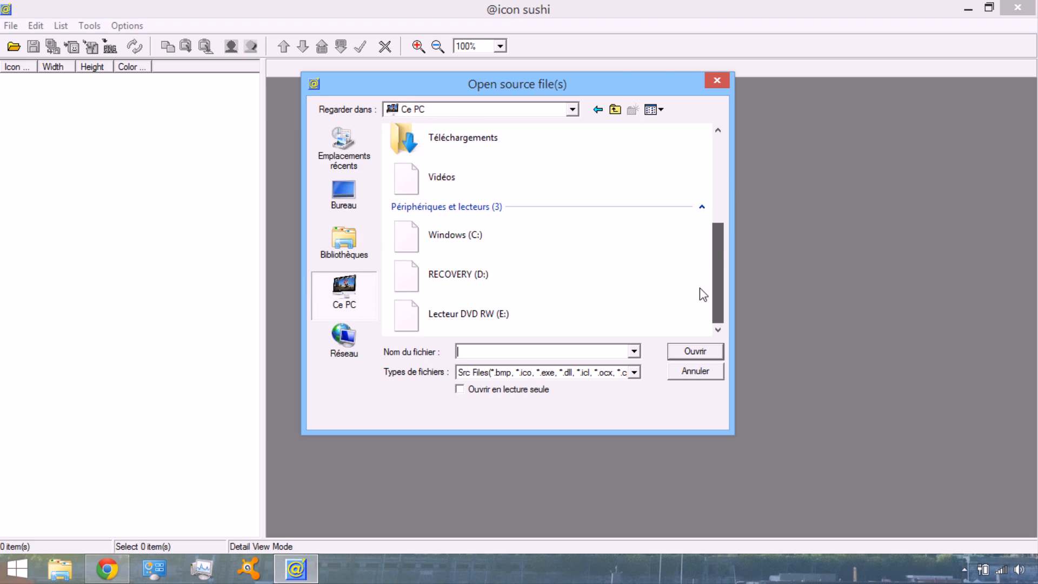
double_click(454, 232)
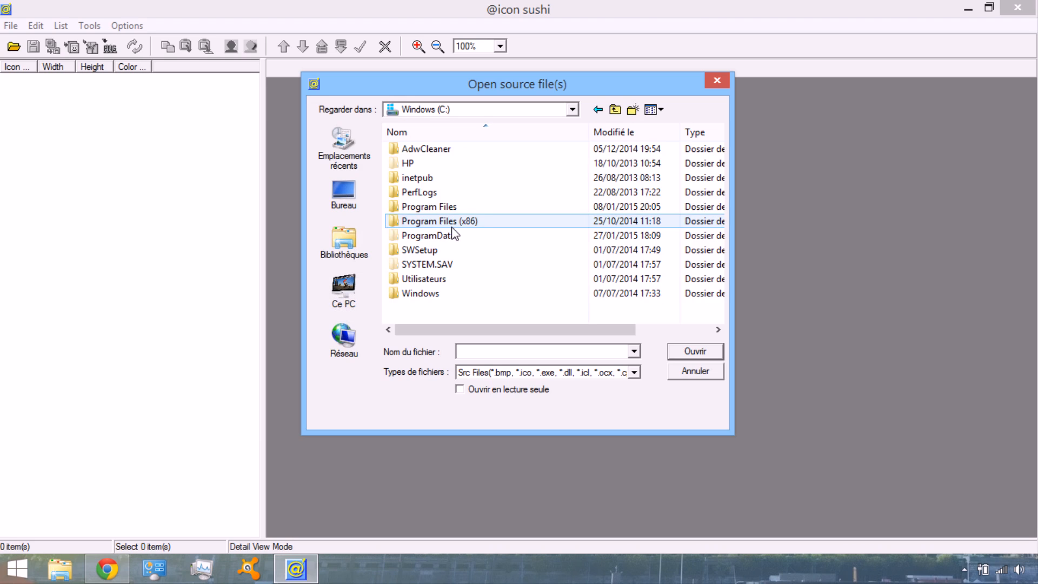
double_click(449, 222)
double_click(435, 163)
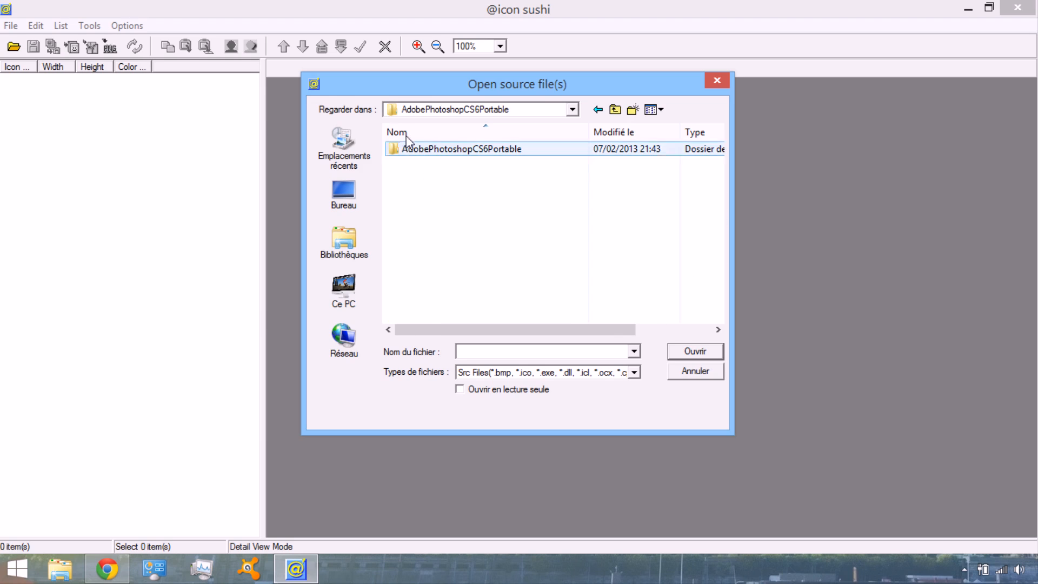
click(572, 109)
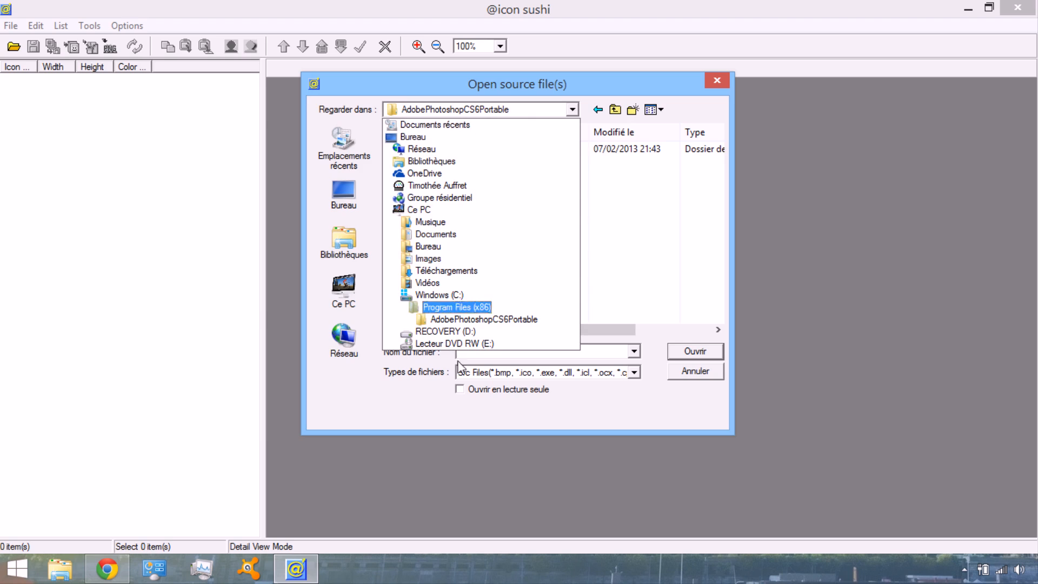
click(456, 307)
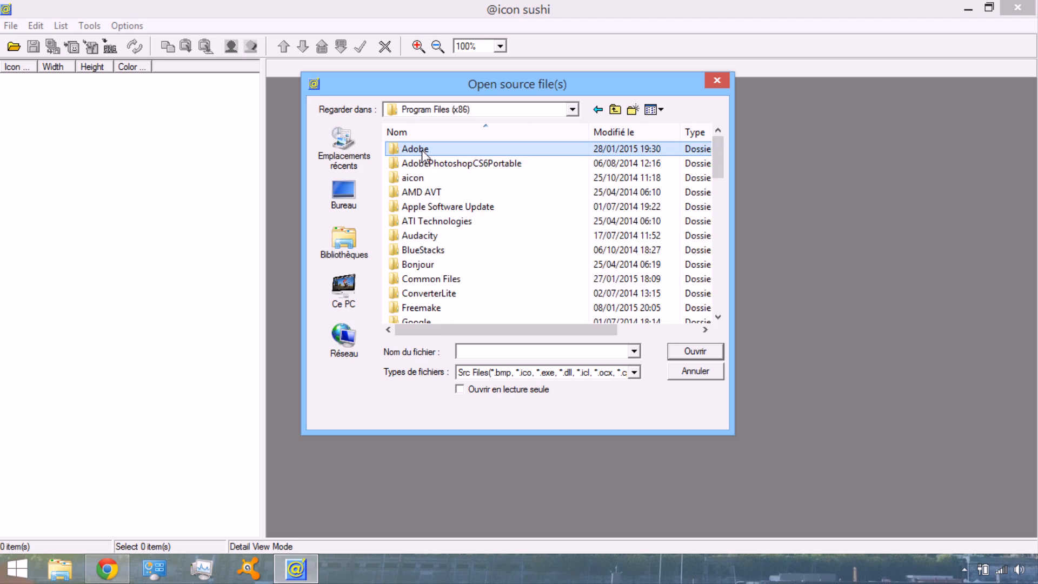
Open Photoshop.exe from the Adobe\Photoshop cc folder as the icon source
double_click(423, 148)
double_click(425, 163)
scroll(446, 249, down, 6)
scroll(450, 254, down, 10)
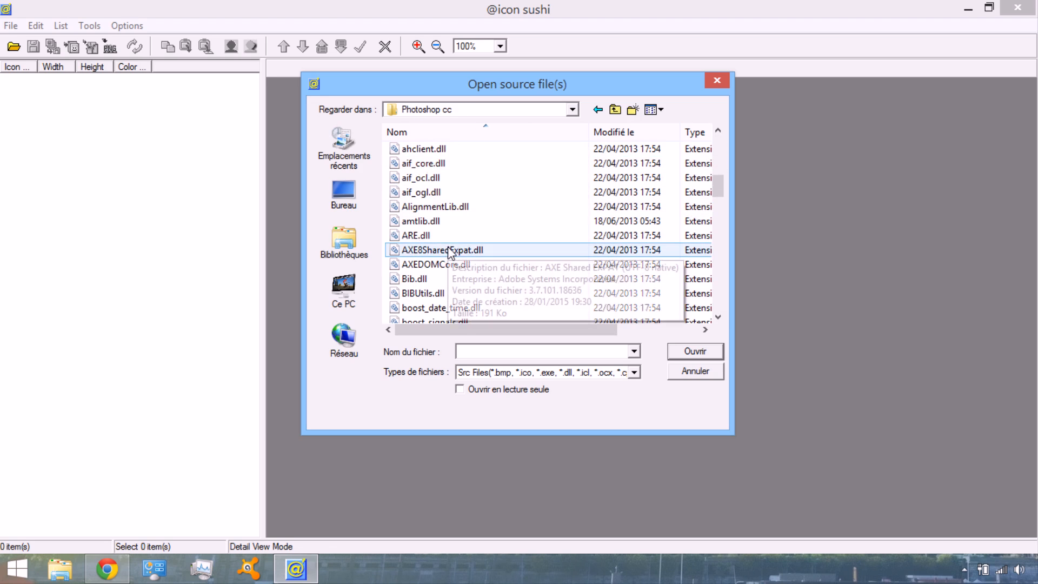
scroll(450, 249, down, 7)
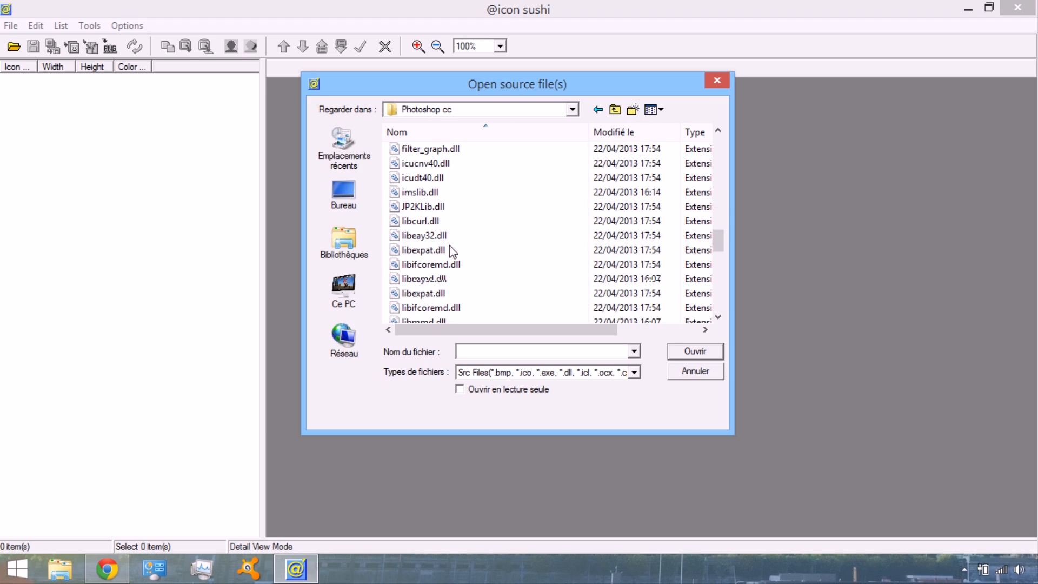
scroll(451, 251, down, 3)
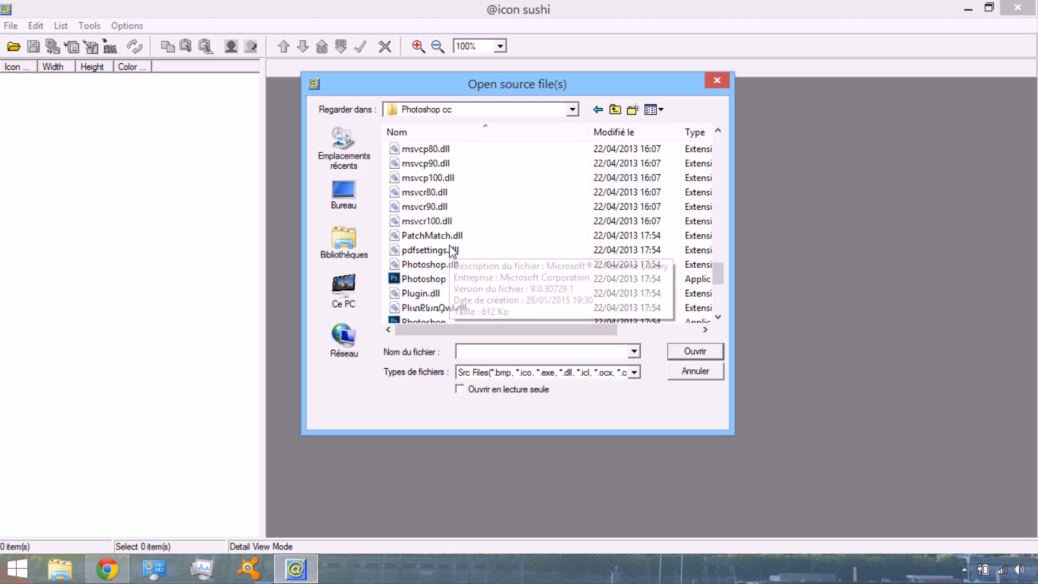
click(438, 236)
double_click(437, 236)
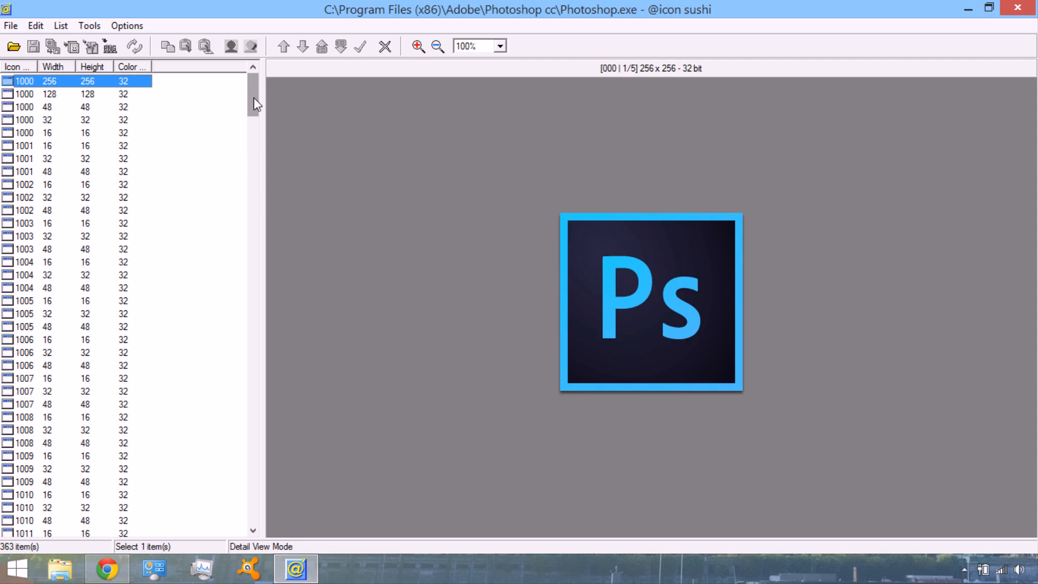
Preview a range of the extracted Photoshop icons at the end of the list, from 1112 back to 1103
drag(254, 98, 252, 522)
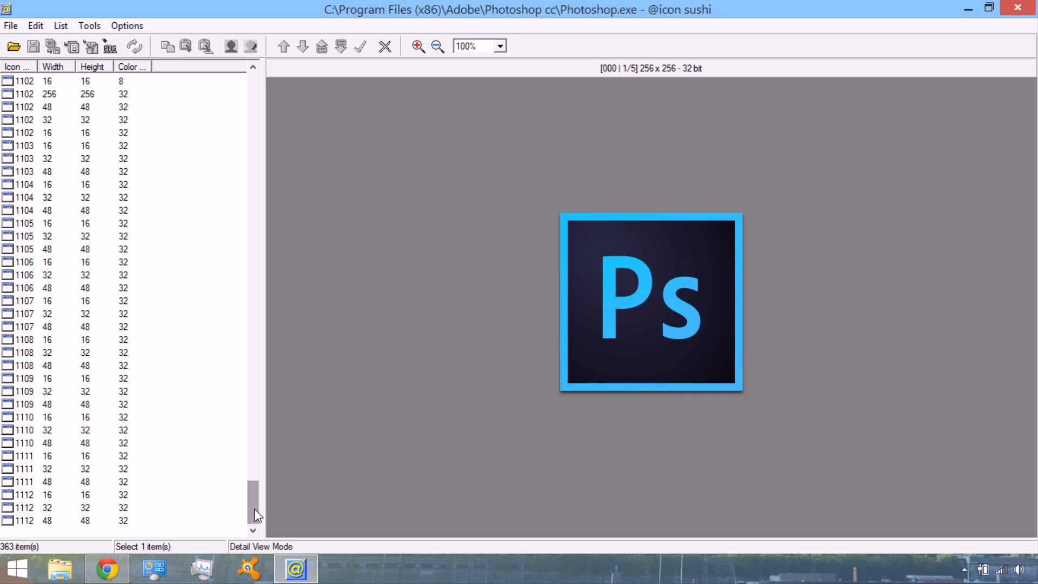
click(34, 521)
click(32, 494)
click(34, 442)
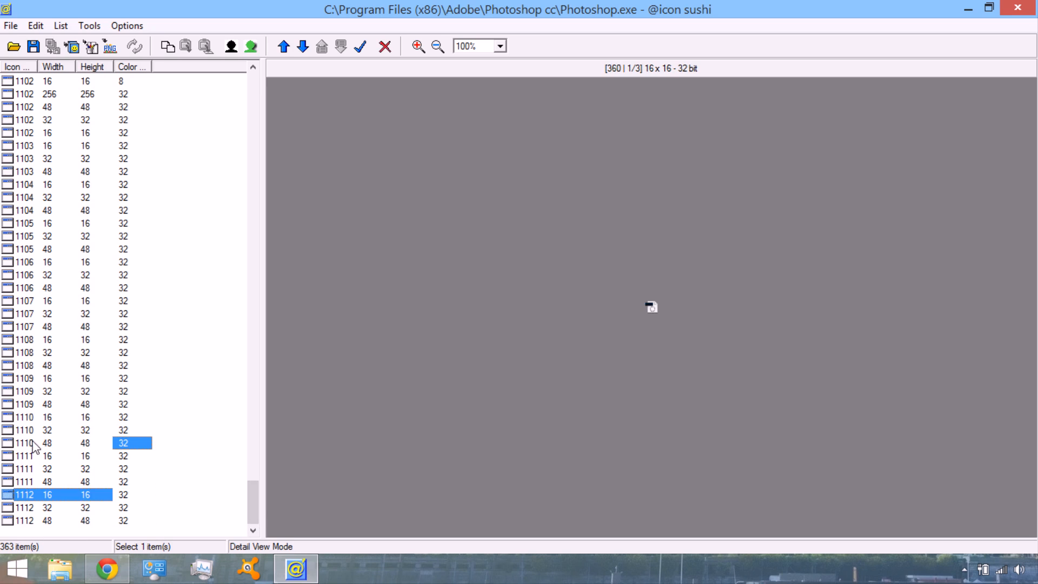
click(33, 418)
click(44, 354)
click(43, 302)
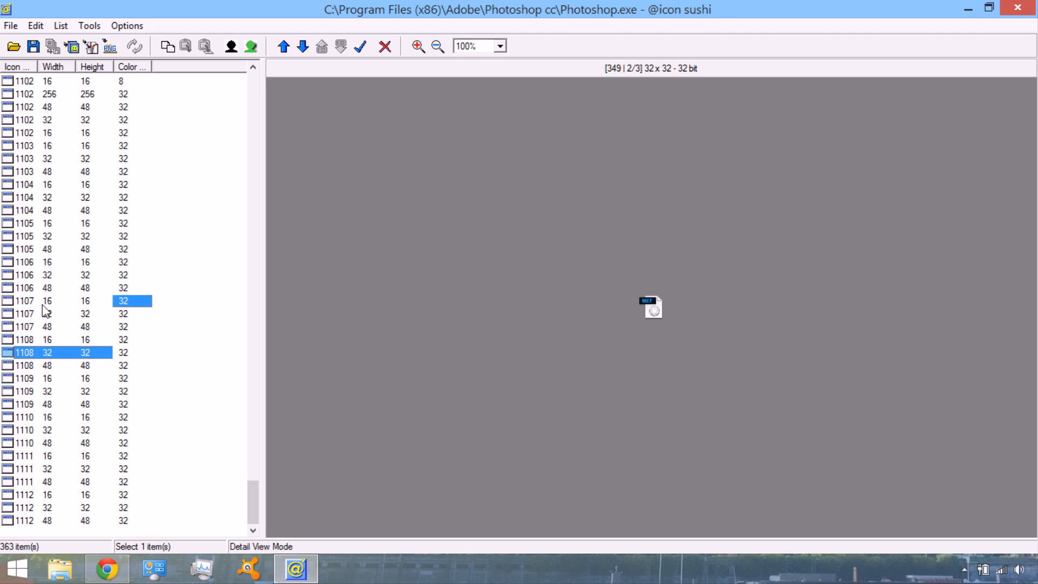
click(43, 249)
click(50, 198)
click(51, 172)
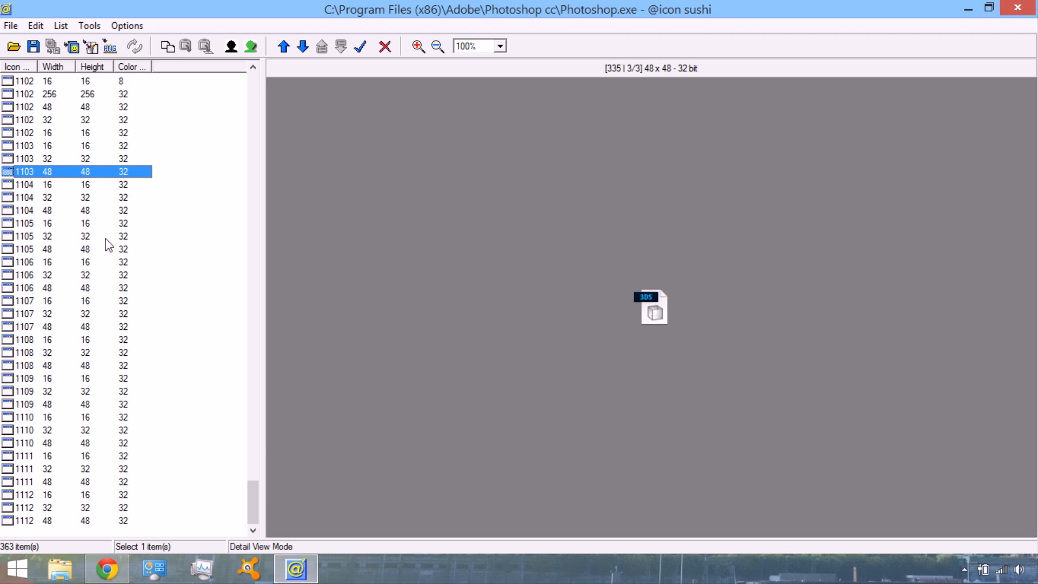
Return to the start of the icon list and preview icon 1000 at 16 and 32 pixels and icon 1005 at 48 pixels
drag(256, 496, 248, 78)
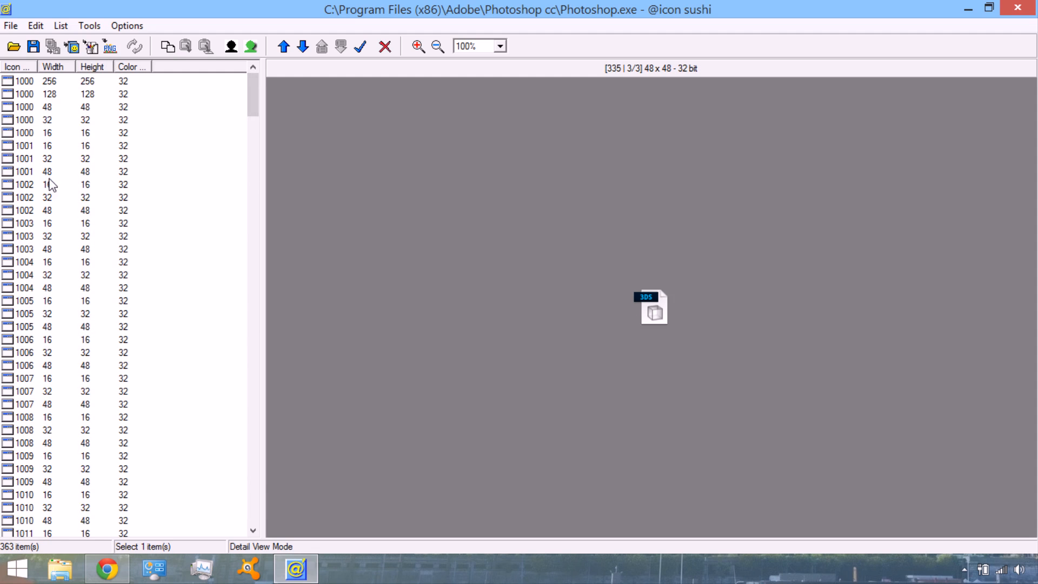
click(84, 136)
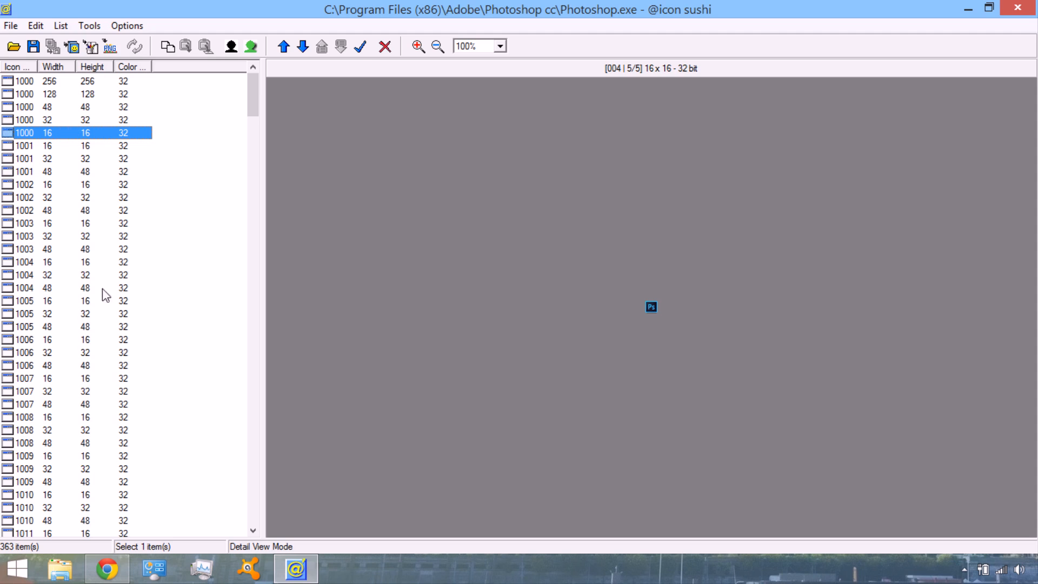
click(87, 327)
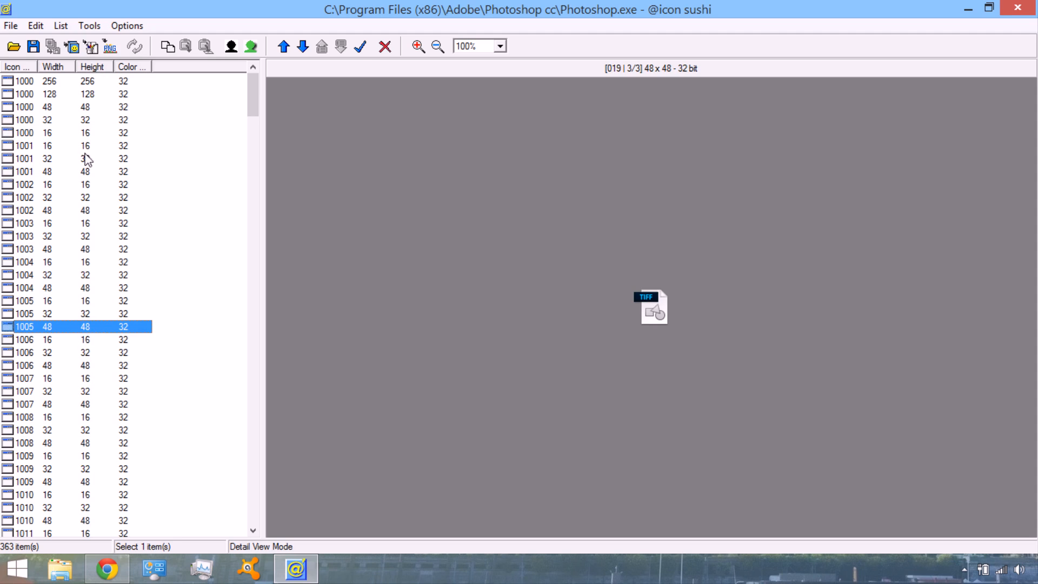
click(84, 122)
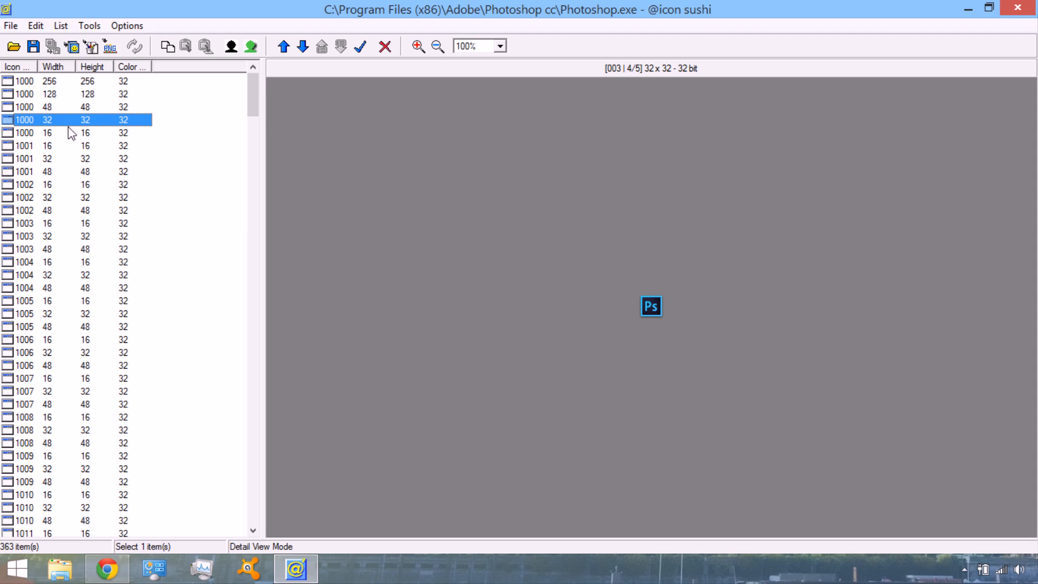
click(48, 133)
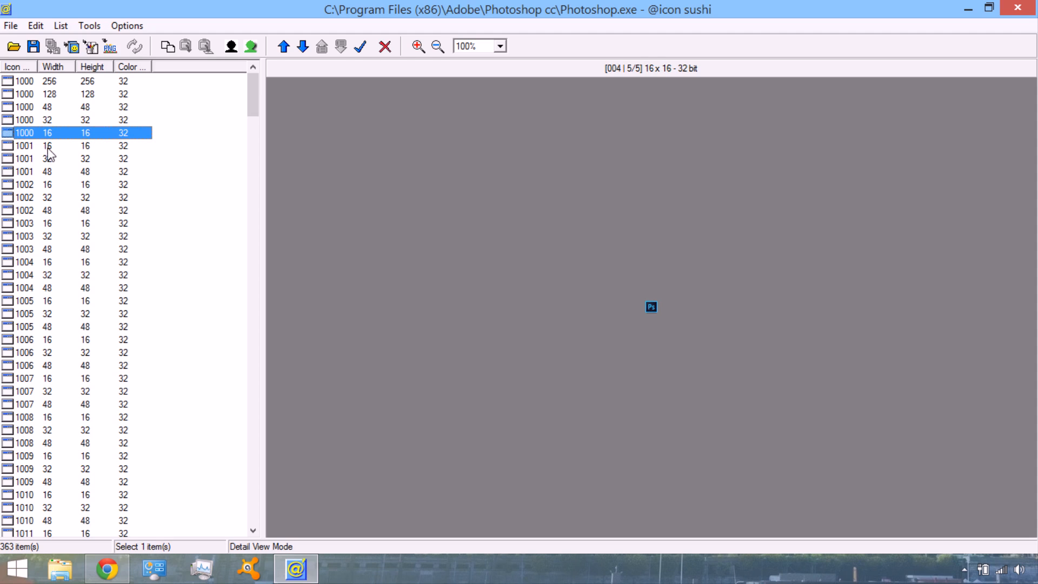
Save the 256 x 256 version of icon 1000 as a single .ico file on the desktop (Bureau)
click(48, 81)
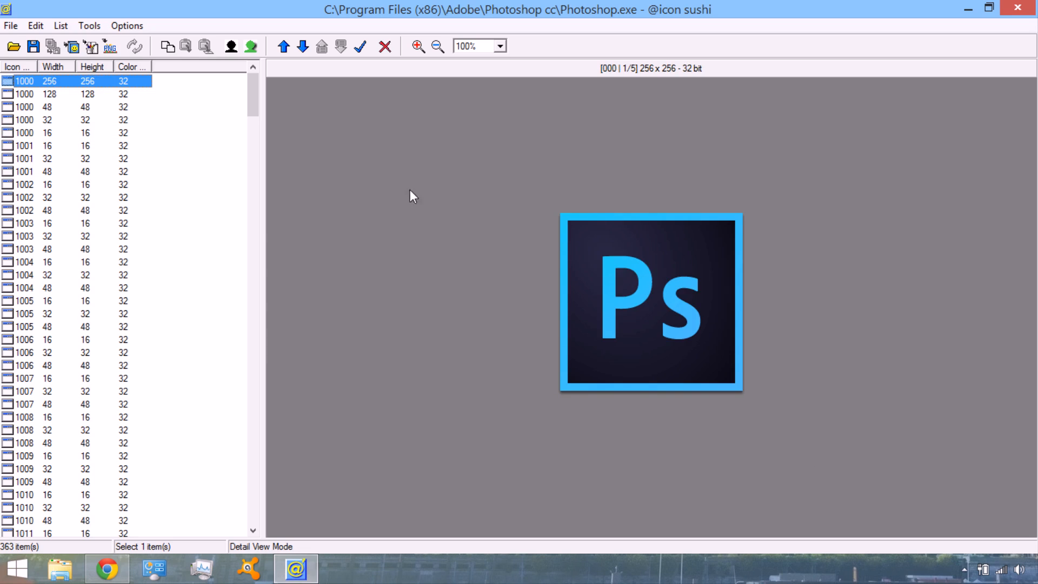
click(33, 46)
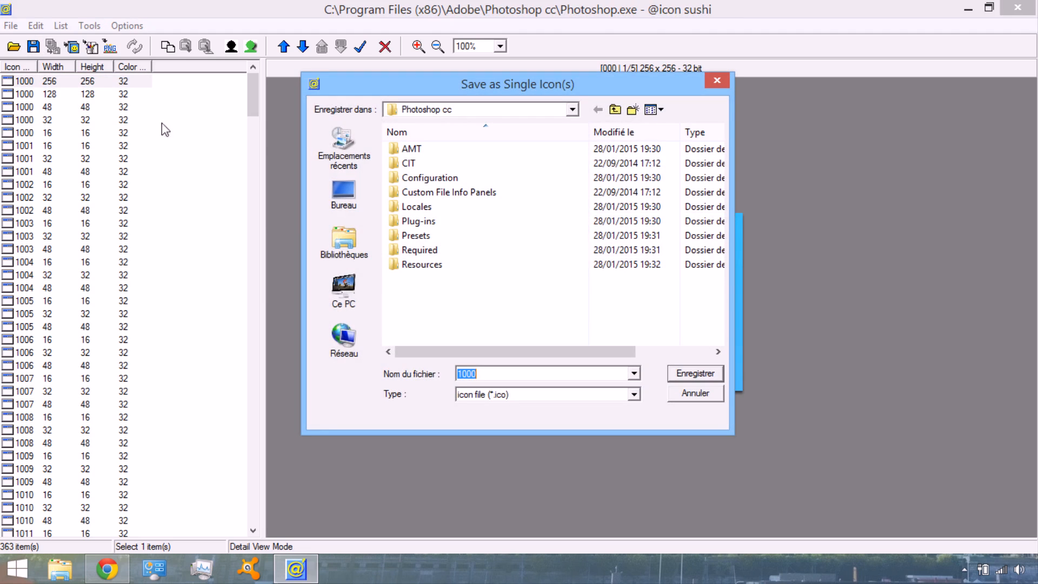
click(345, 210)
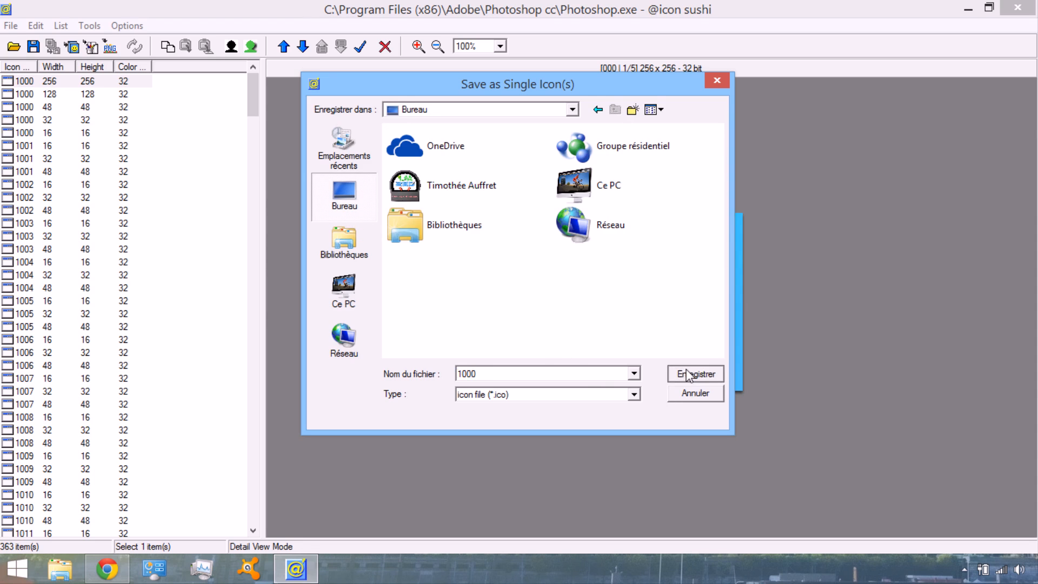
click(695, 373)
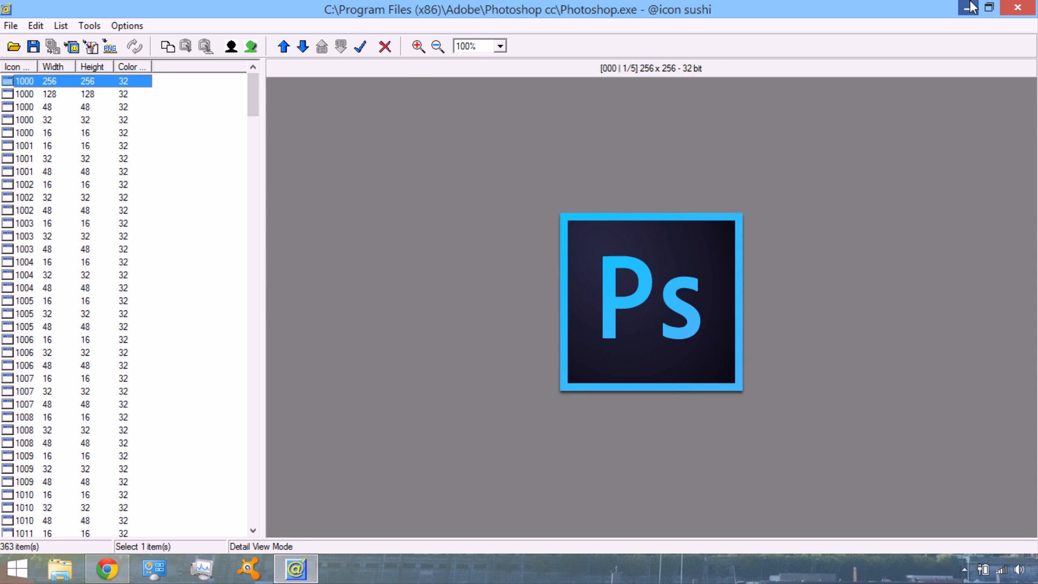
Show the desktop and move the saved 1000 icon file out of the corner to the open sky below the red leaves
click(967, 10)
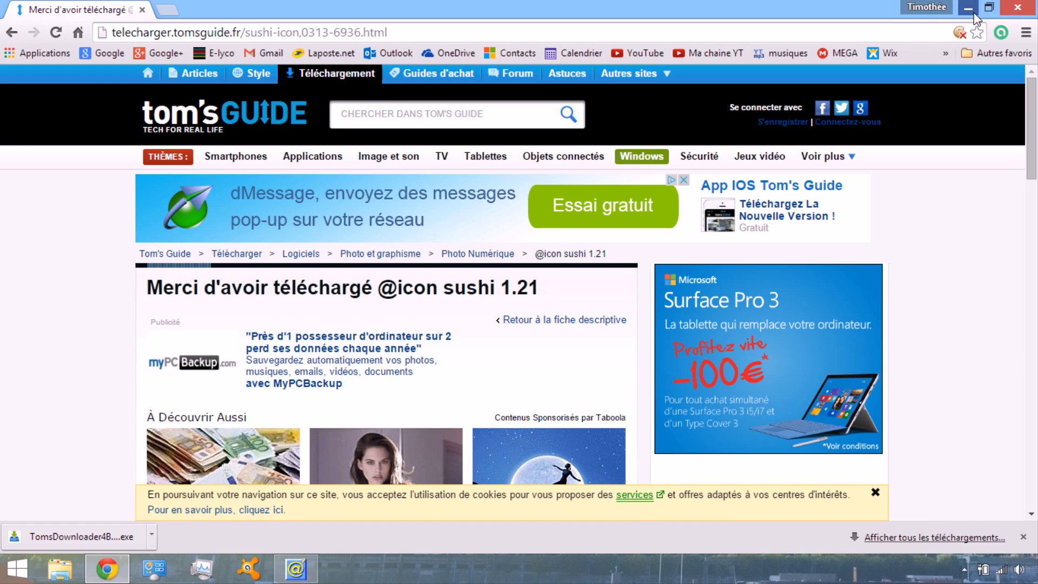
click(972, 10)
drag(30, 48, 262, 219)
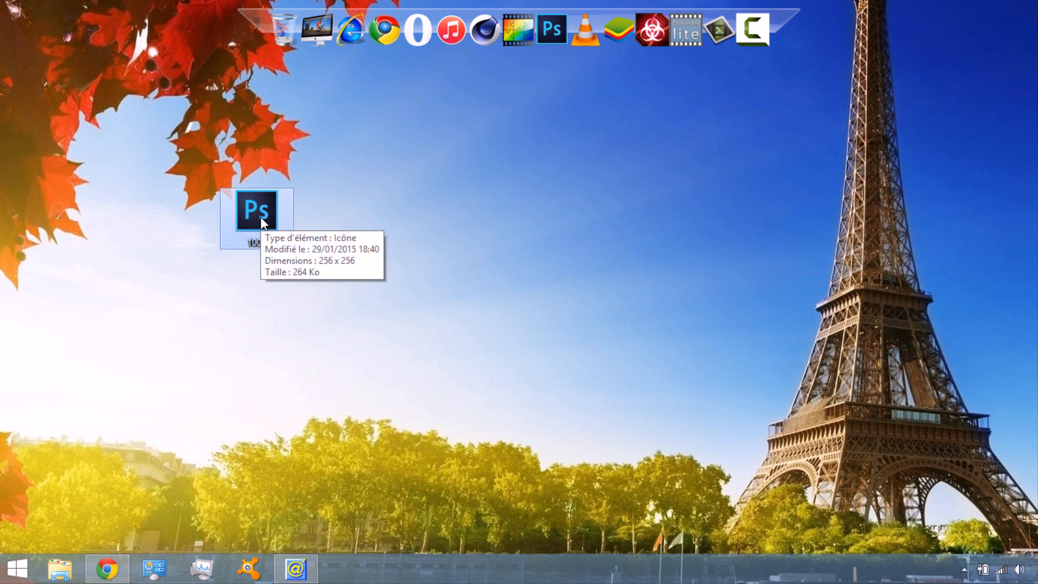
click(296, 567)
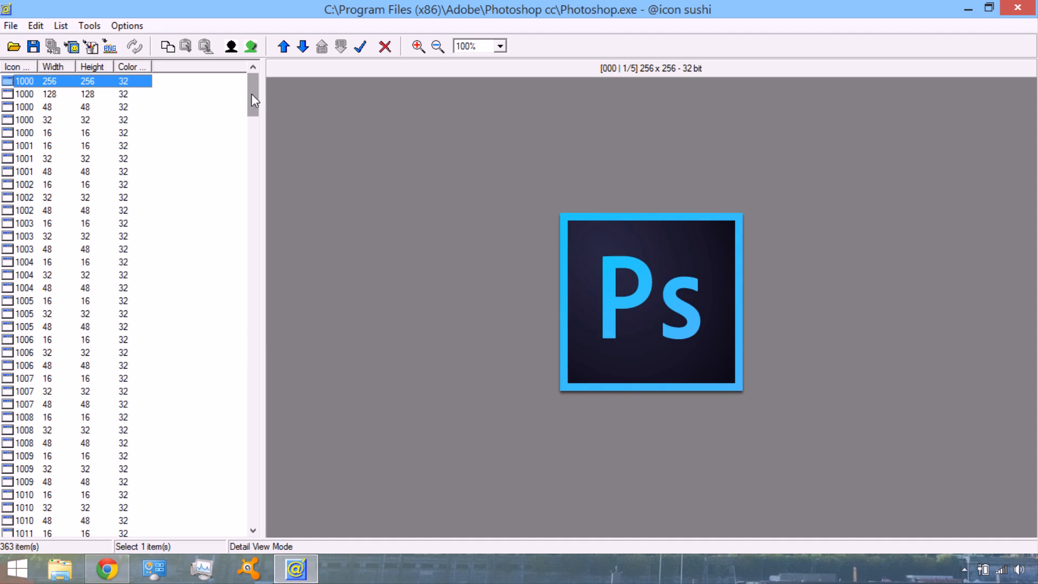
click(116, 49)
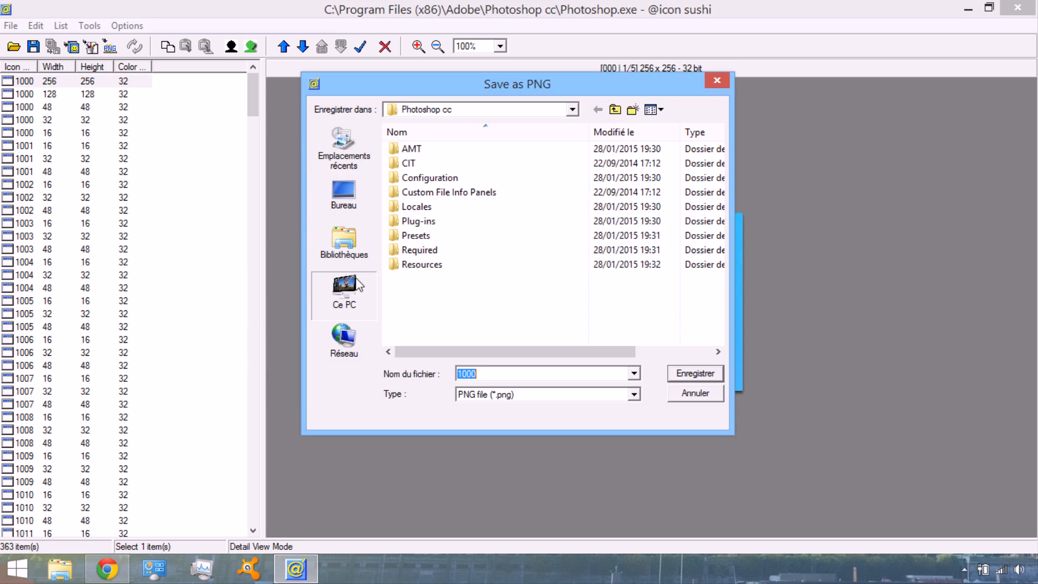
click(343, 292)
click(344, 195)
click(714, 374)
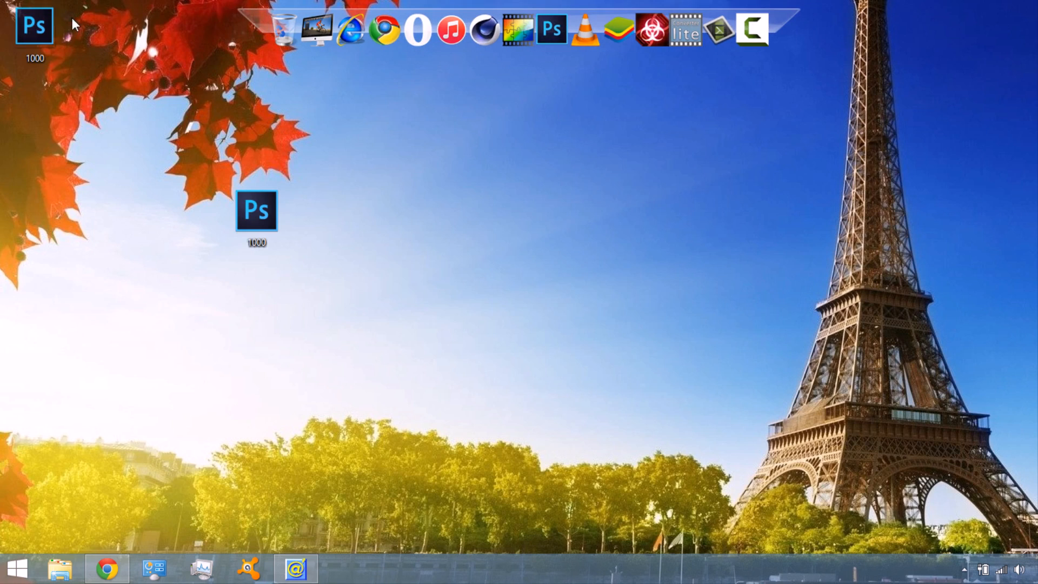
View the saved 1000 PNG in Photo Gallery, close it, and place the file beside the .ico file on the desktop
drag(34, 30, 326, 123)
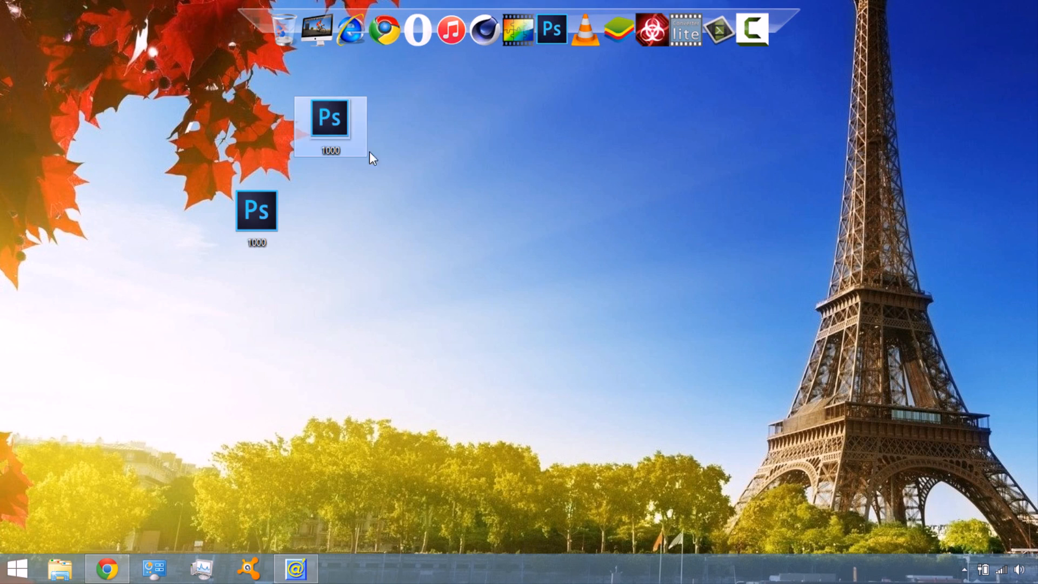
double_click(335, 118)
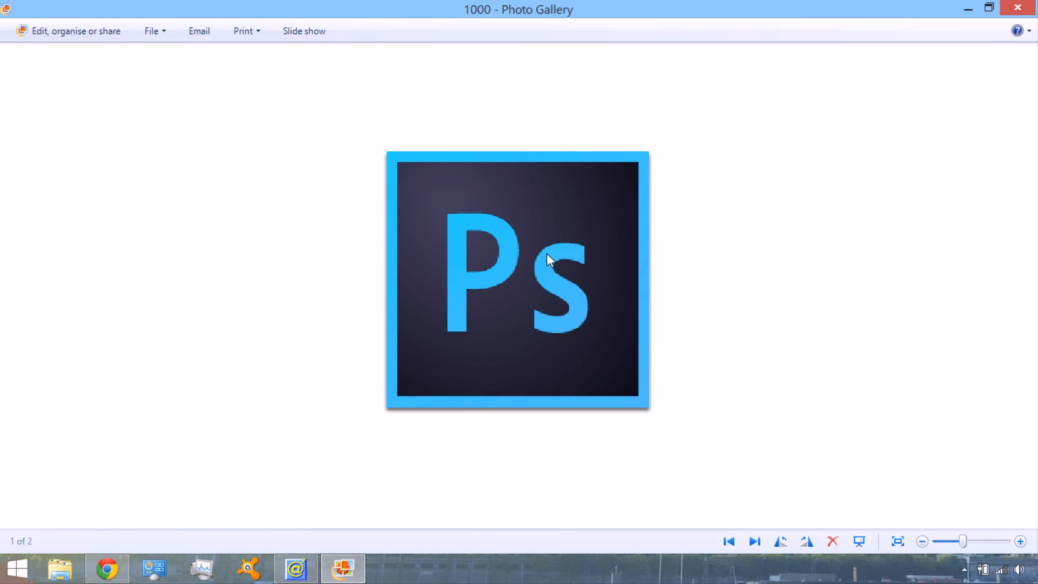
click(1017, 7)
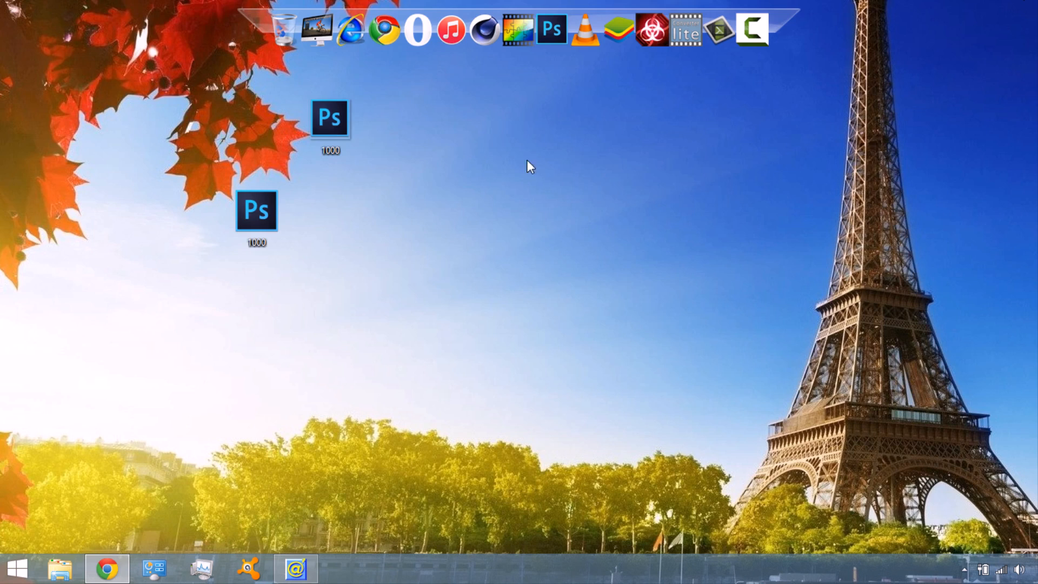
drag(339, 118, 327, 209)
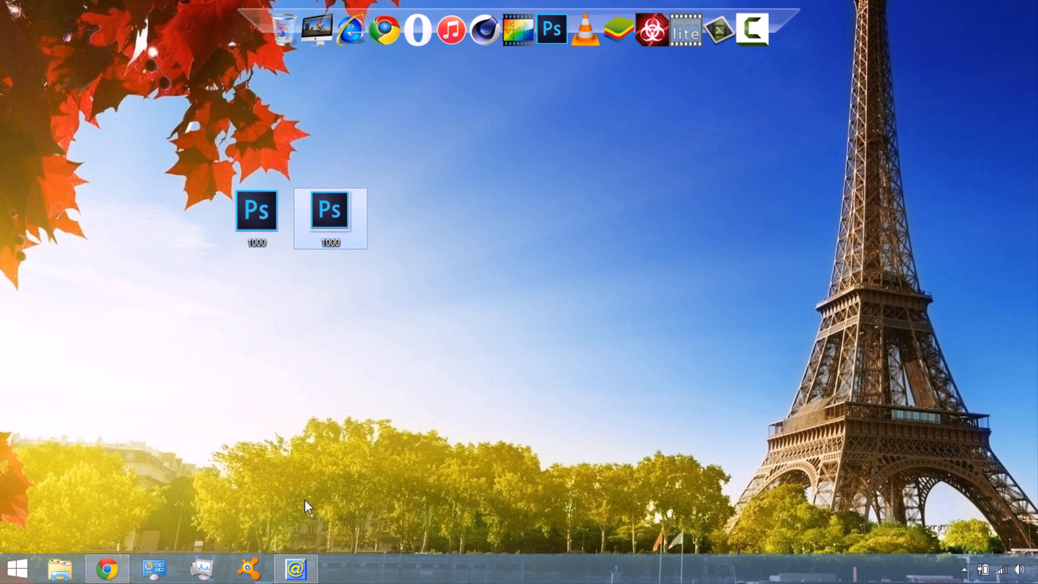
click(303, 576)
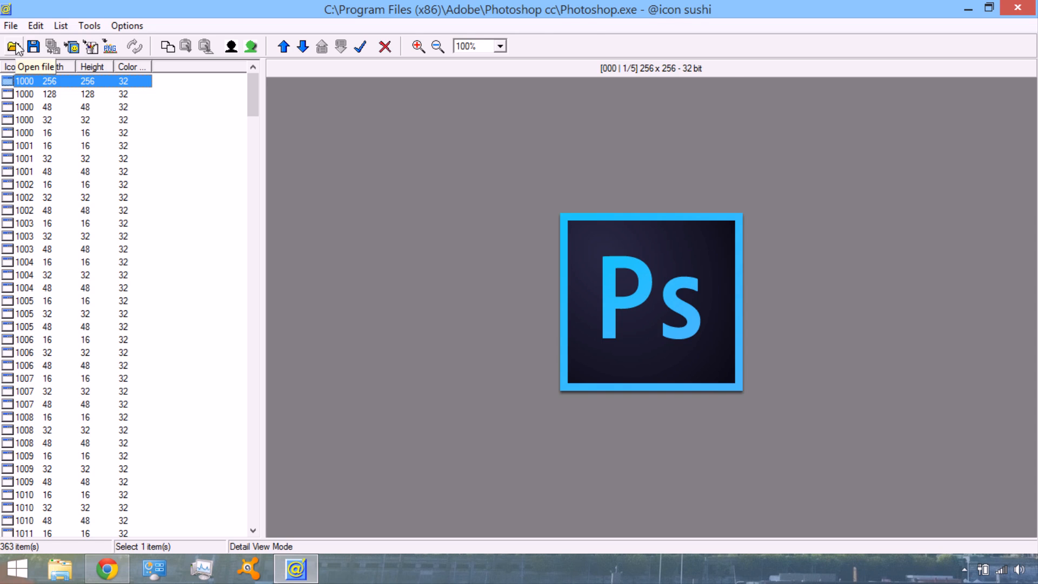
click(16, 48)
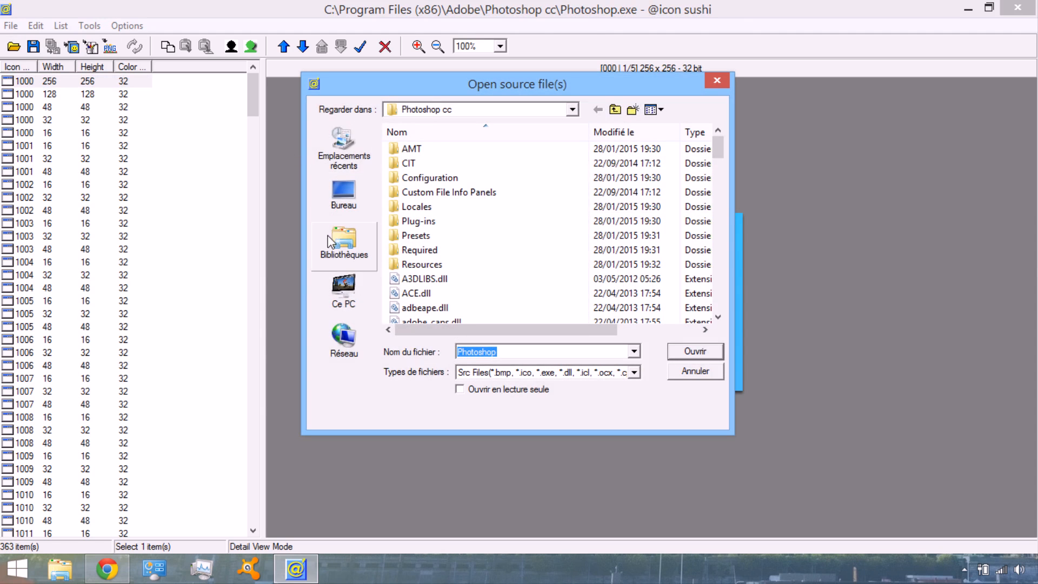
click(331, 241)
double_click(453, 188)
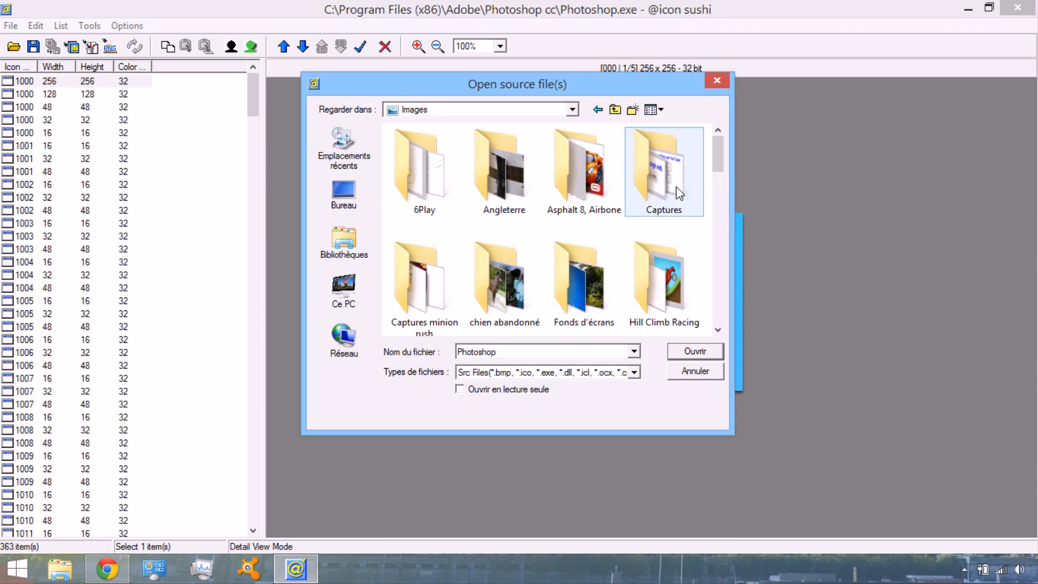
drag(718, 163, 720, 185)
double_click(399, 241)
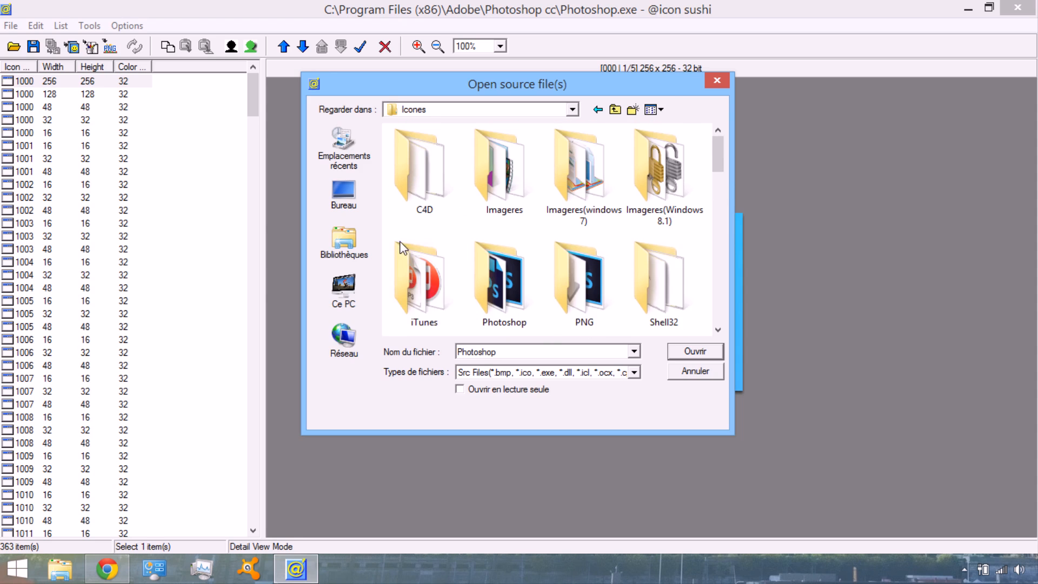
double_click(675, 200)
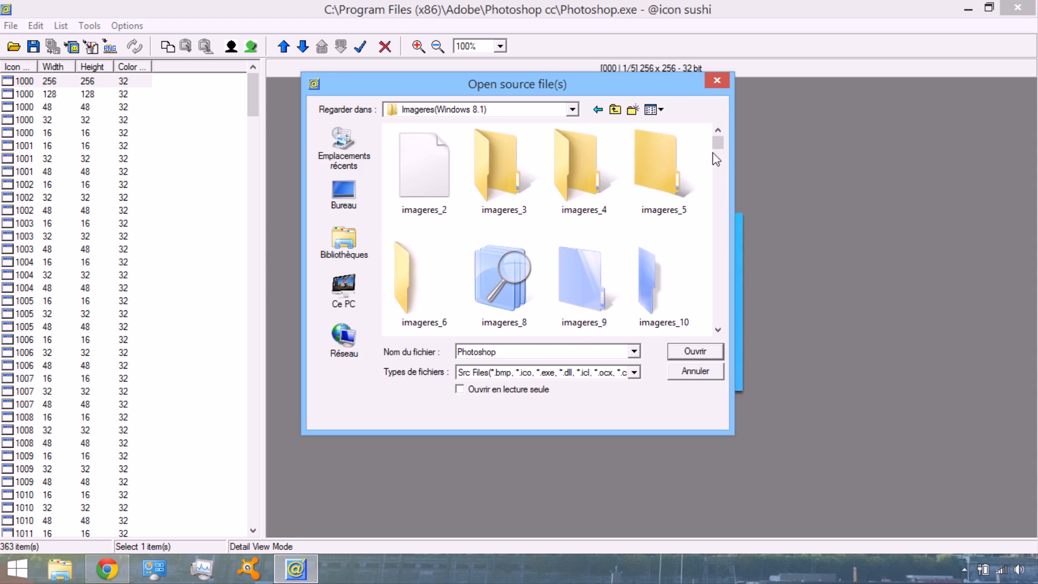
drag(722, 144, 723, 209)
double_click(407, 154)
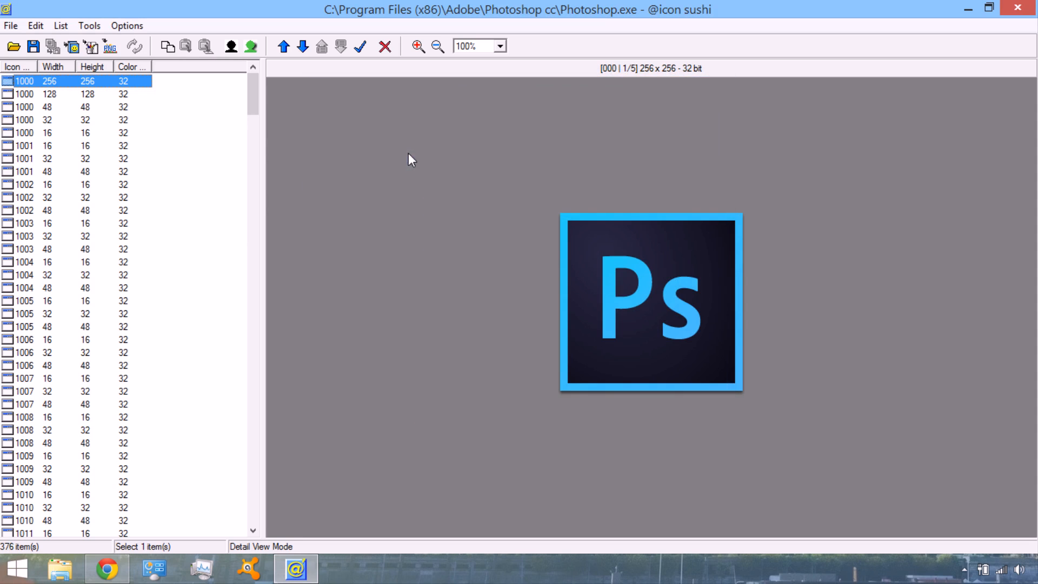
Preview the 64 x 64 and 48 x 48 4-bit versions of imageres_152 at the end of the icon list
drag(254, 93, 264, 508)
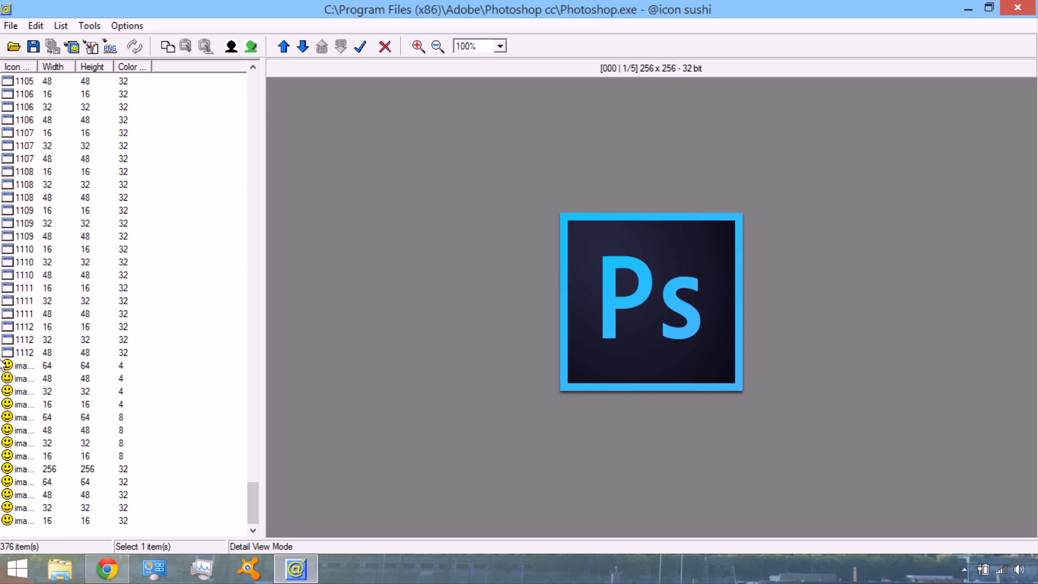
click(28, 369)
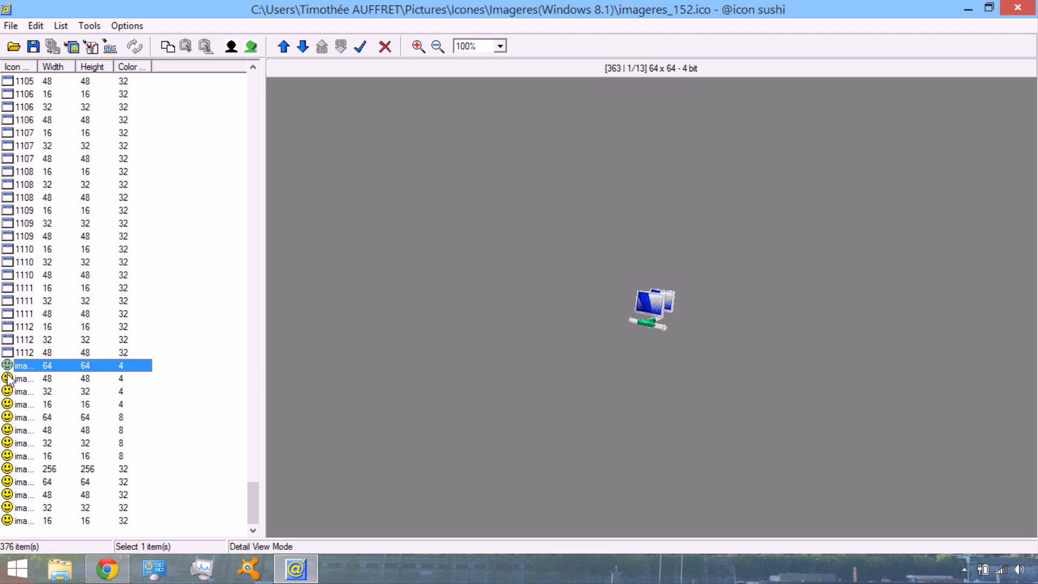
click(87, 381)
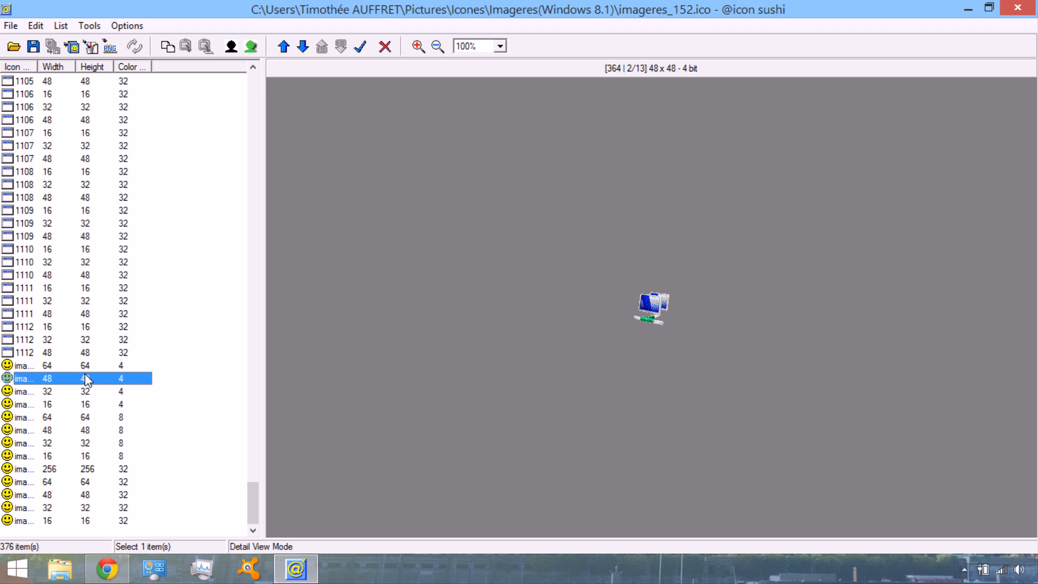
Preview the 32 x 32 4-bit, 64 x 64 4-bit and 32 x 32 8-bit versions of imageres_152
click(88, 392)
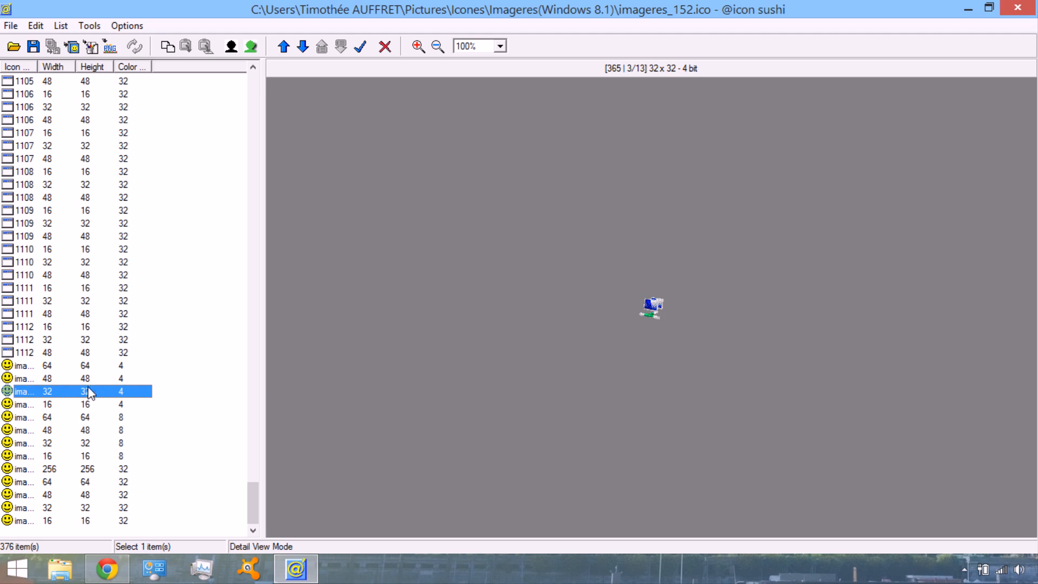
click(87, 369)
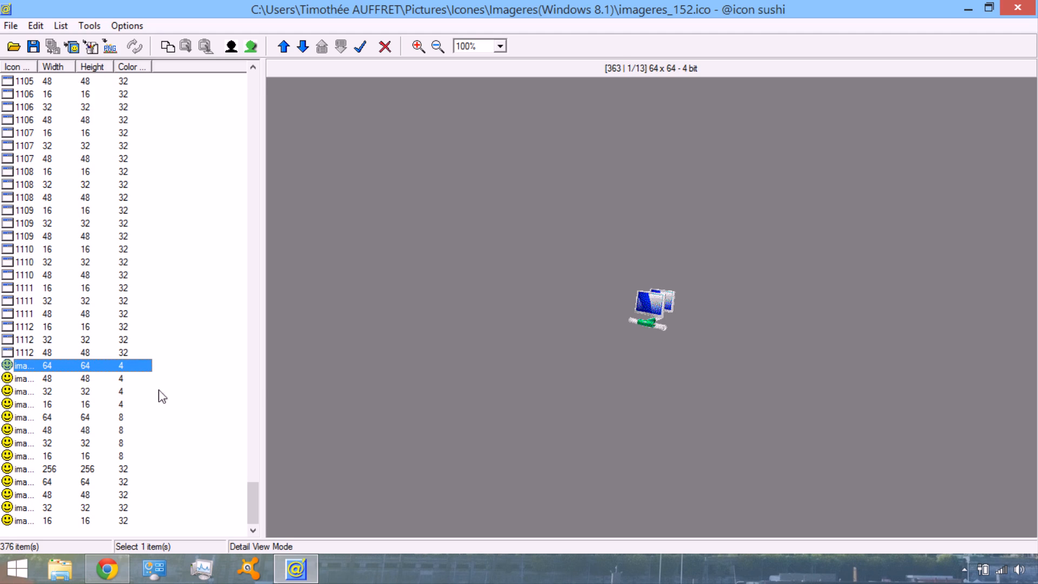
click(88, 443)
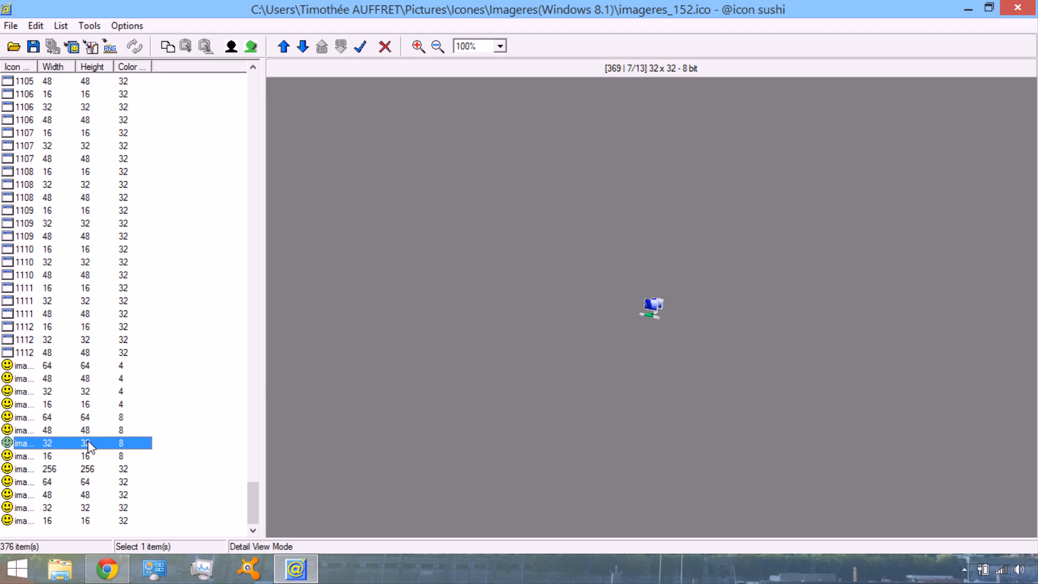
Preview the 256 x 256 32-bit version of imageres_152, bring up its Save as PNG dialog and close it without saving
click(98, 469)
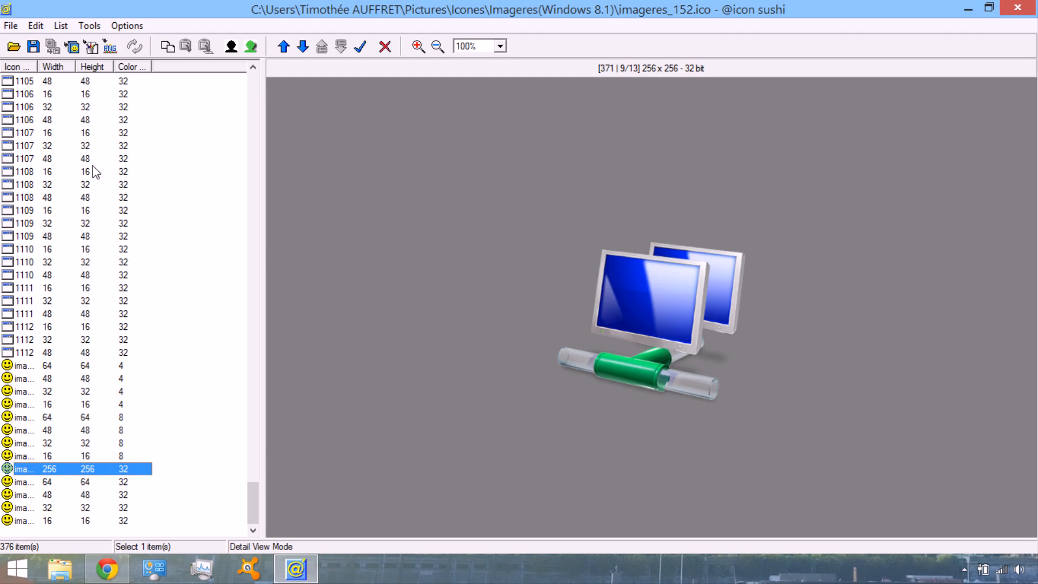
click(111, 47)
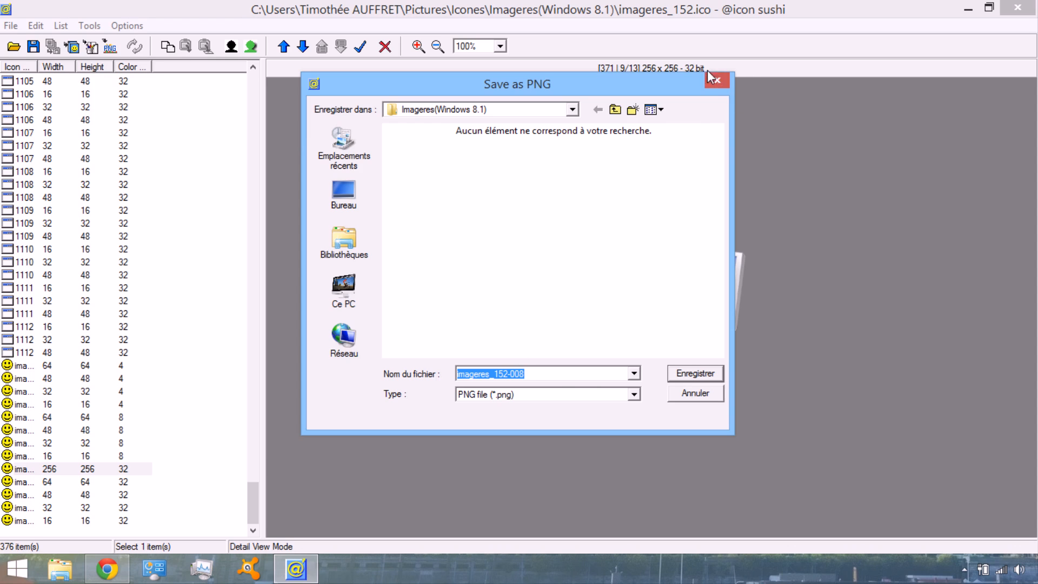
click(714, 83)
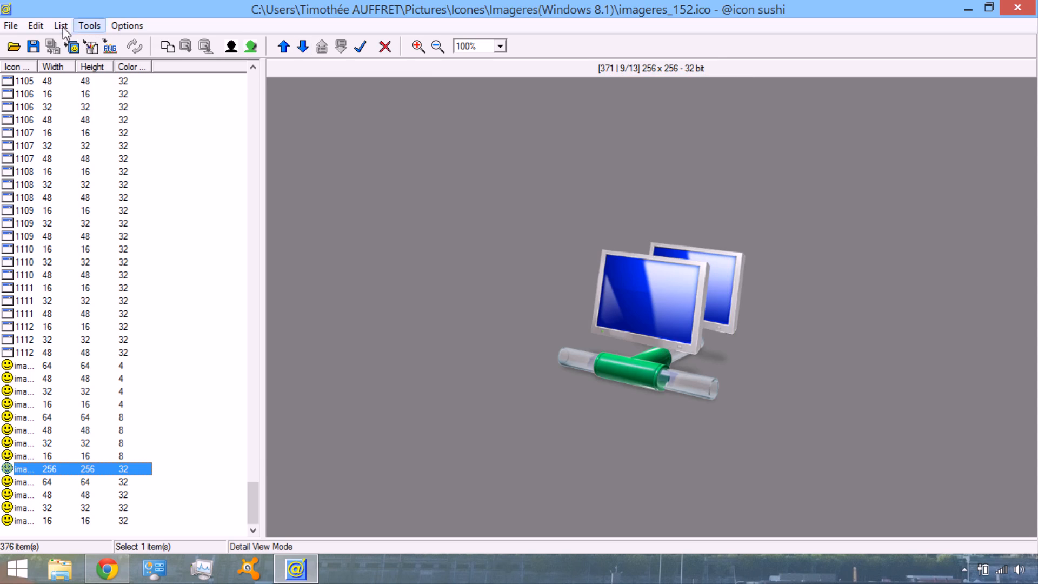
Select all icons in the icon list
click(37, 29)
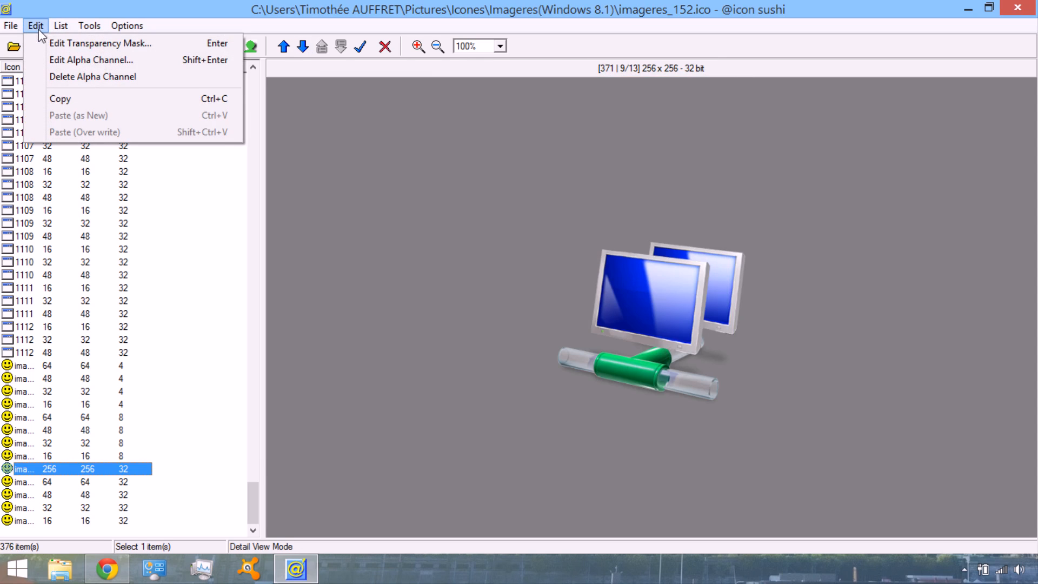
mouse_move(16, 26)
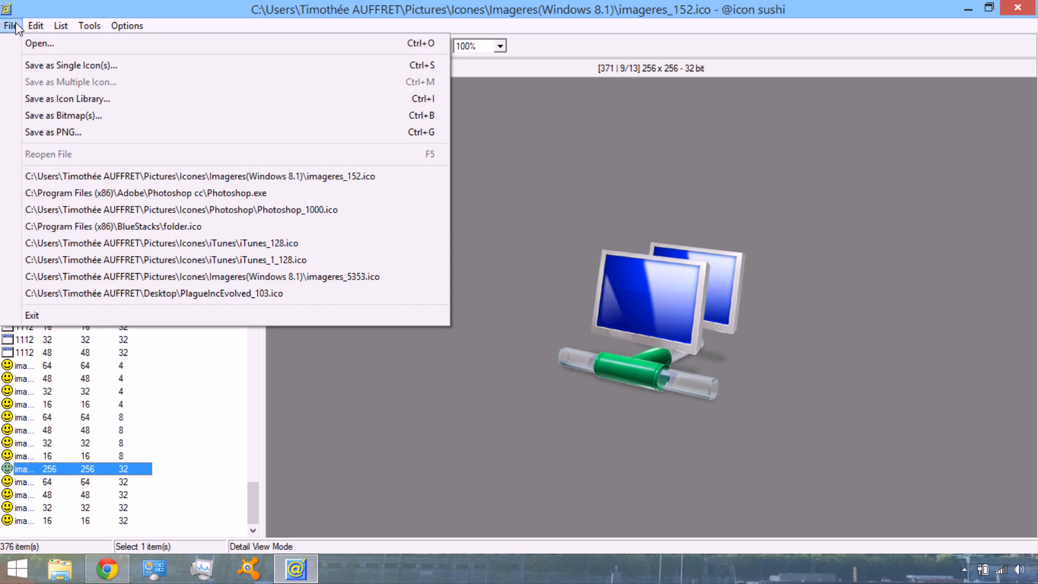
mouse_move(56, 26)
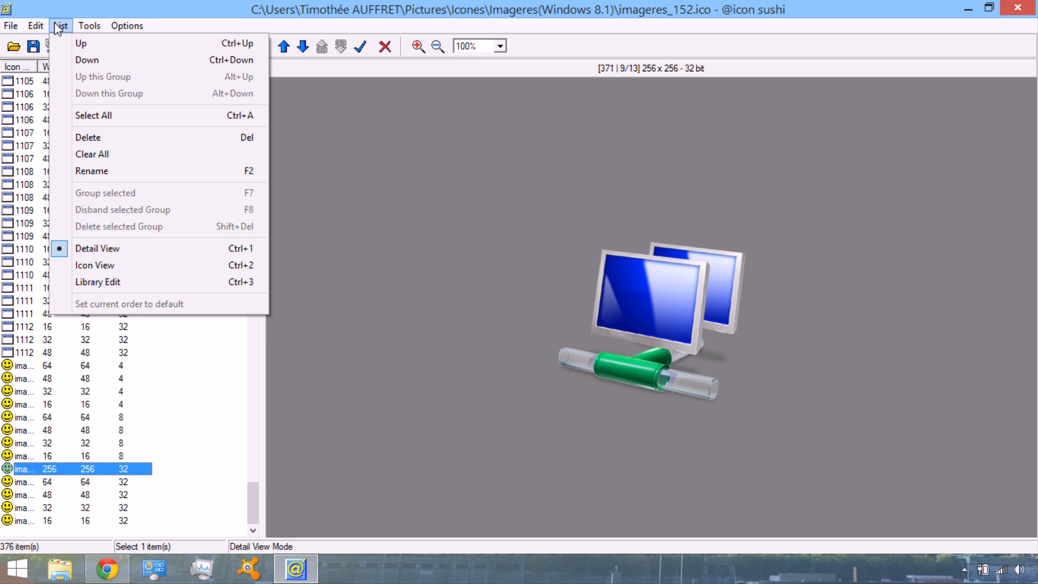
click(103, 112)
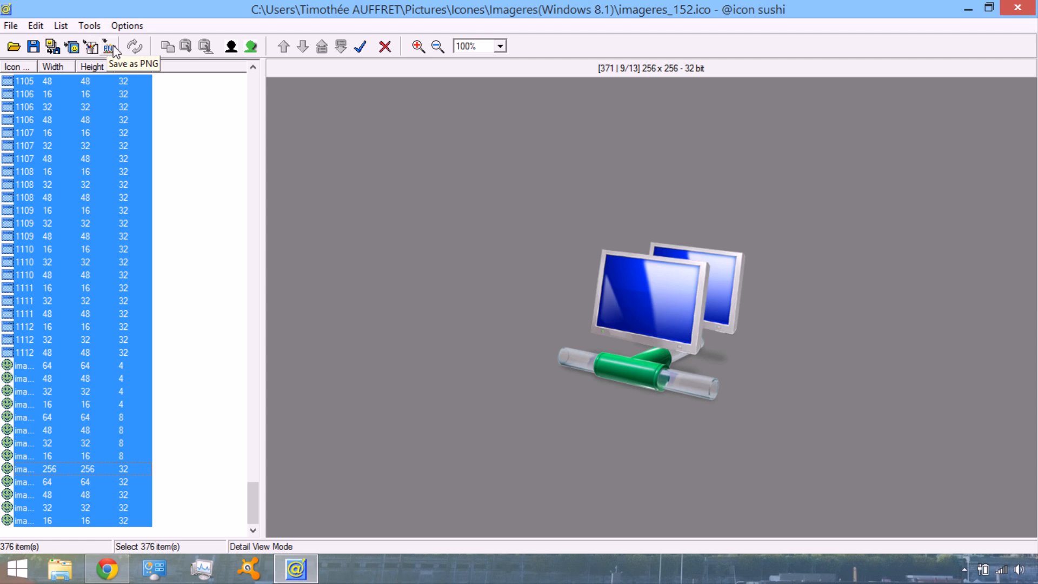
click(1009, 12)
drag(270, 223, 566, 223)
drag(334, 219, 475, 219)
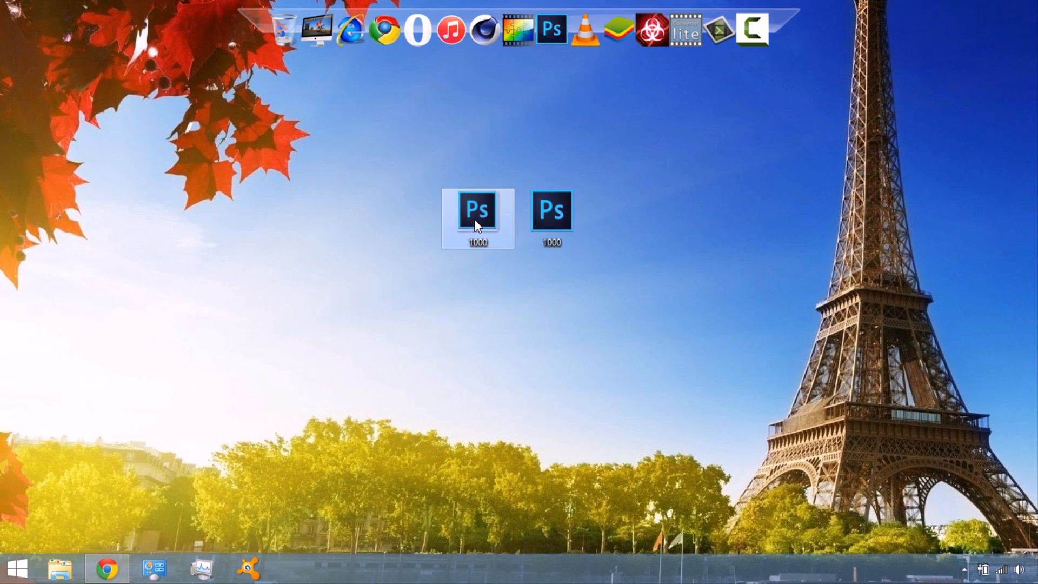
drag(407, 123, 625, 317)
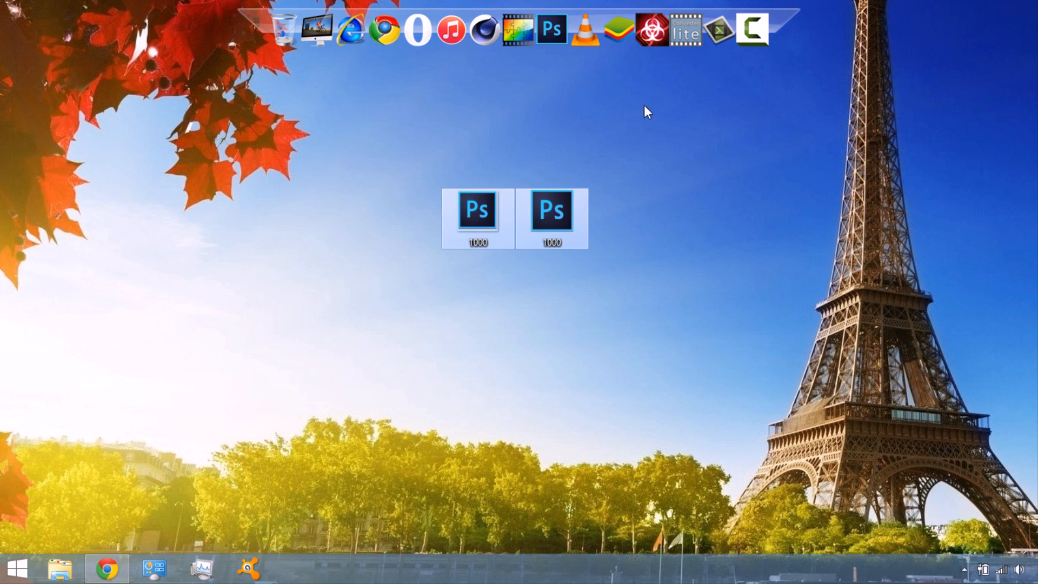